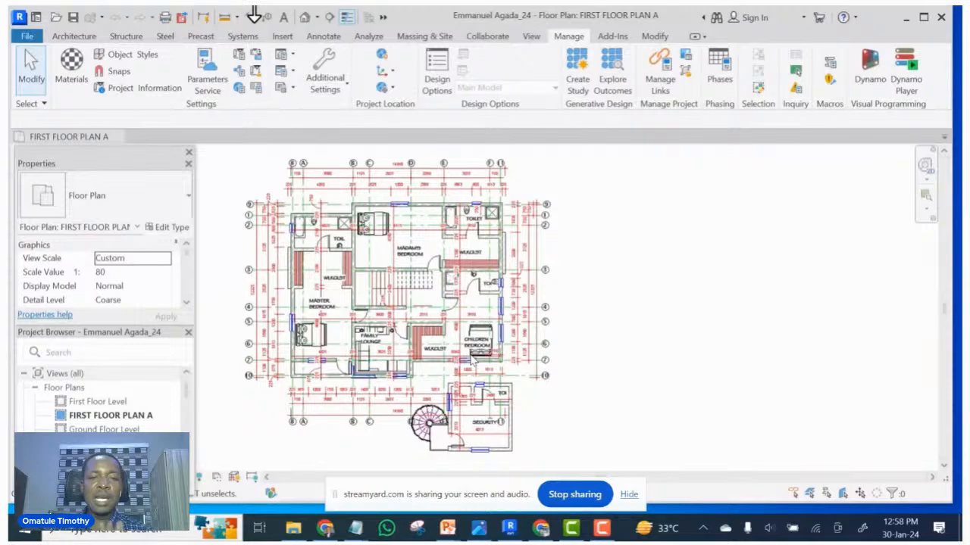
pyautogui.scroll(6, 471, 361)
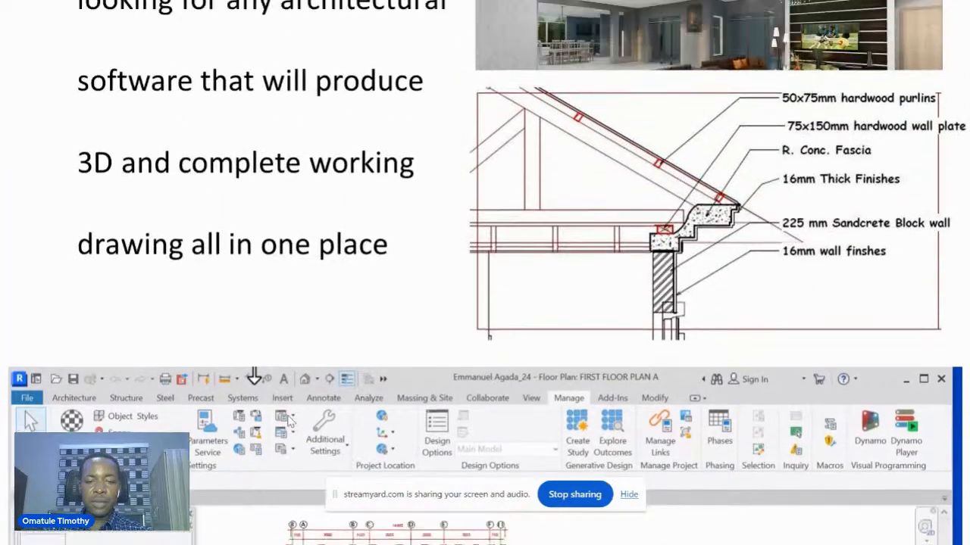
pyautogui.scroll(-6, 294, 400)
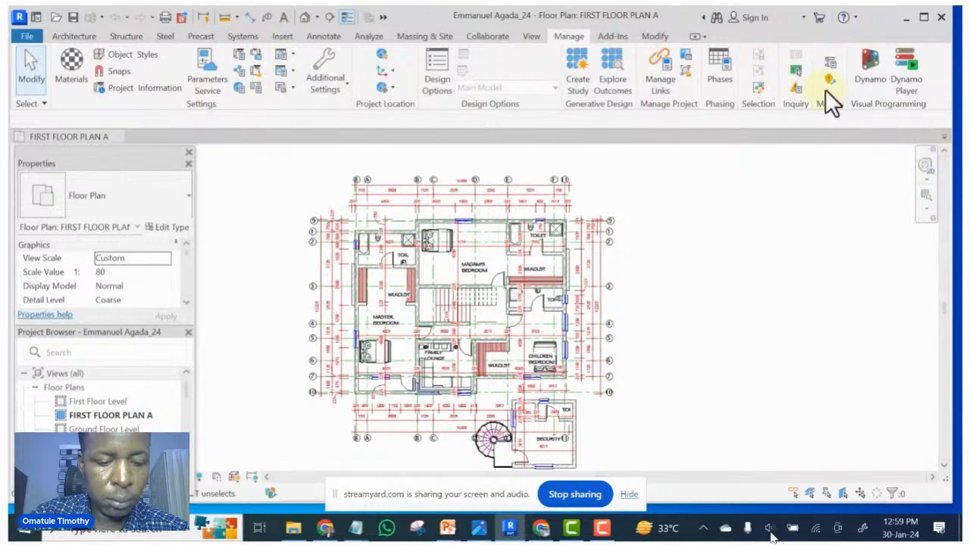
pyautogui.press('XF86AudioRaiseVolume')
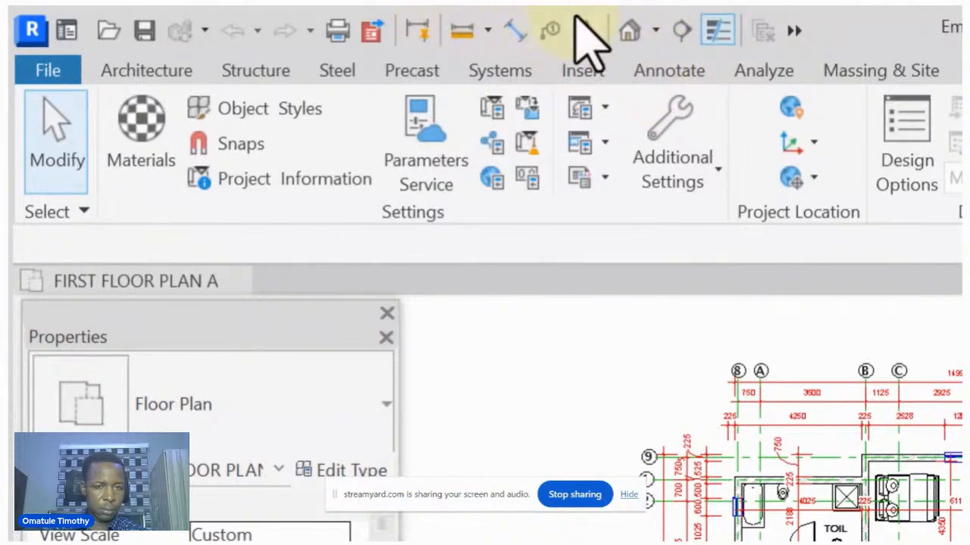
pyautogui.rightClick(531, 23)
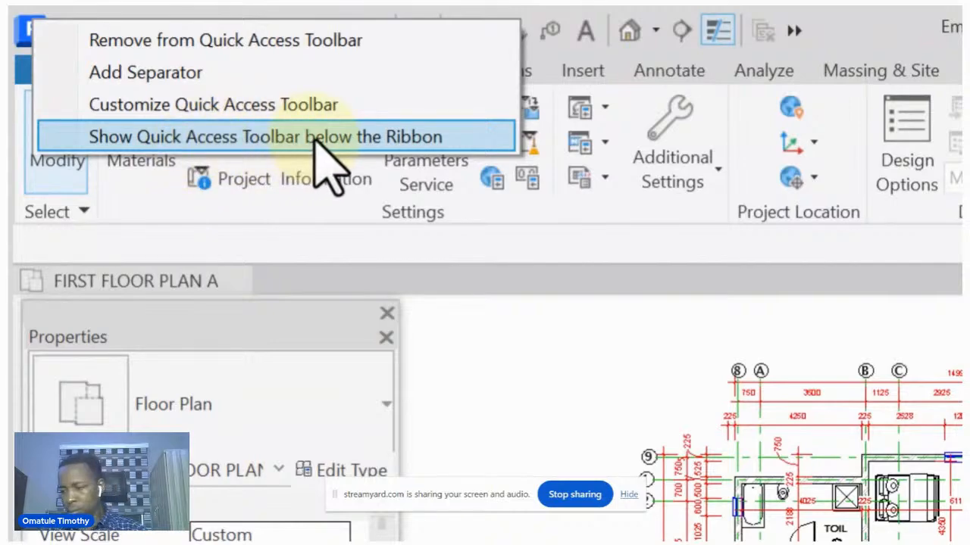
pyautogui.click(594, 395)
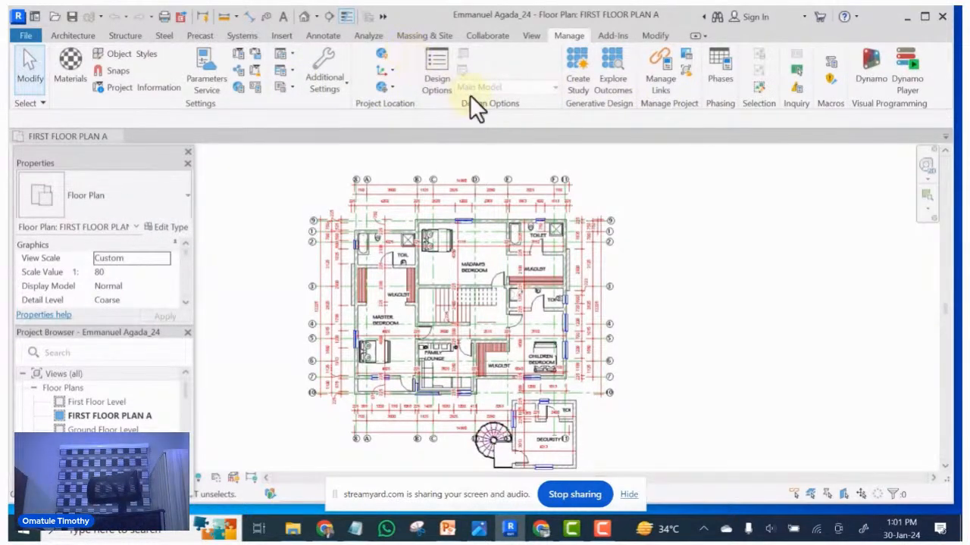
pyautogui.click(62, 32)
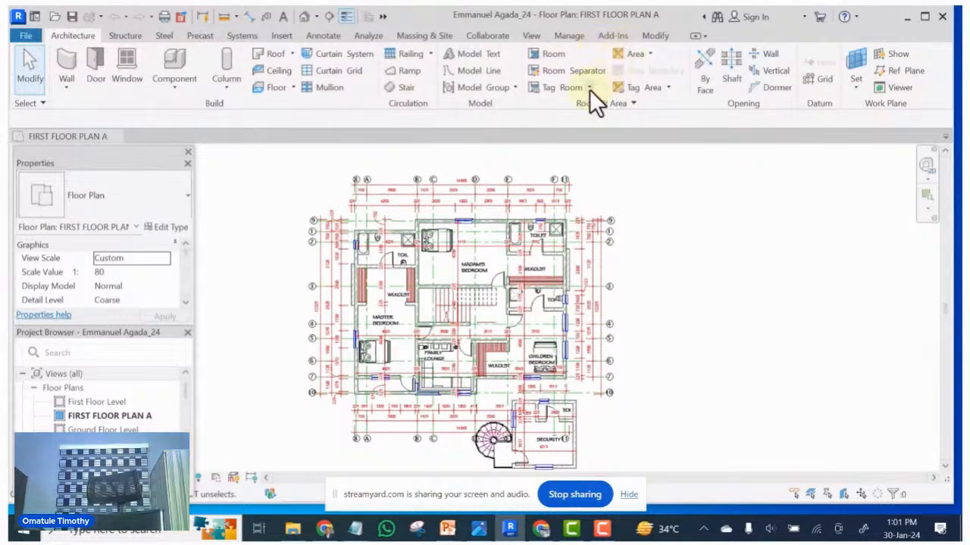
pyautogui.click(658, 35)
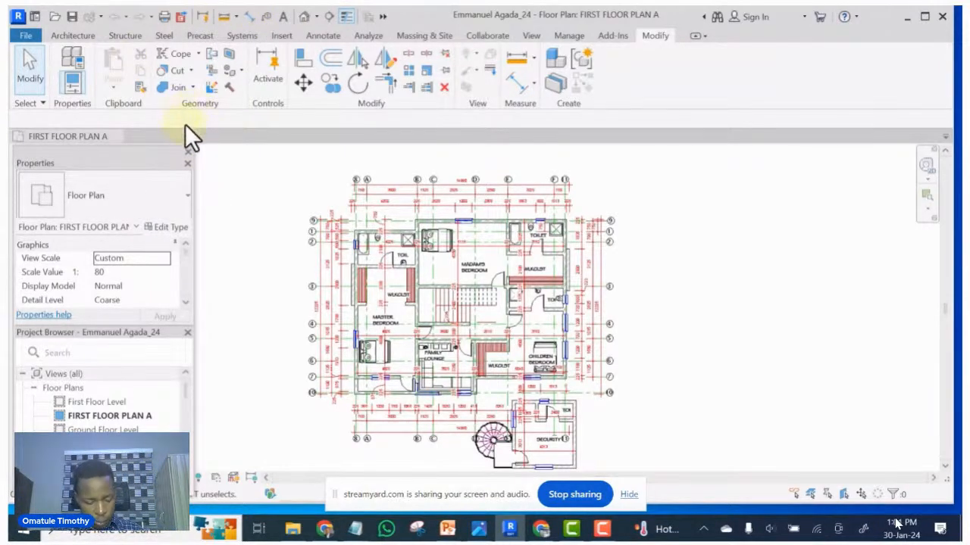
# - Show the Quick Access Toolbar below the ribbon and restore it above the ribbon
pyautogui.rightClick(260, 10)
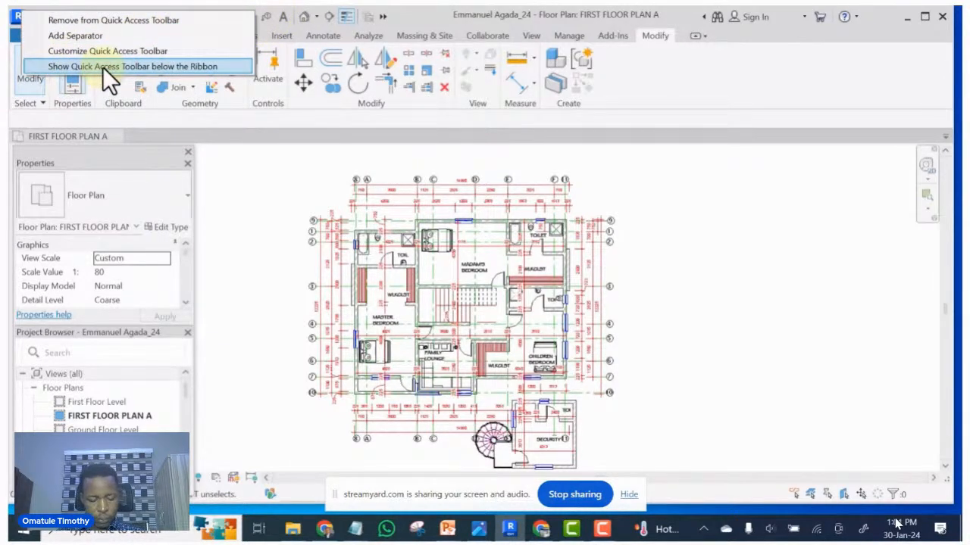
pyautogui.click(162, 66)
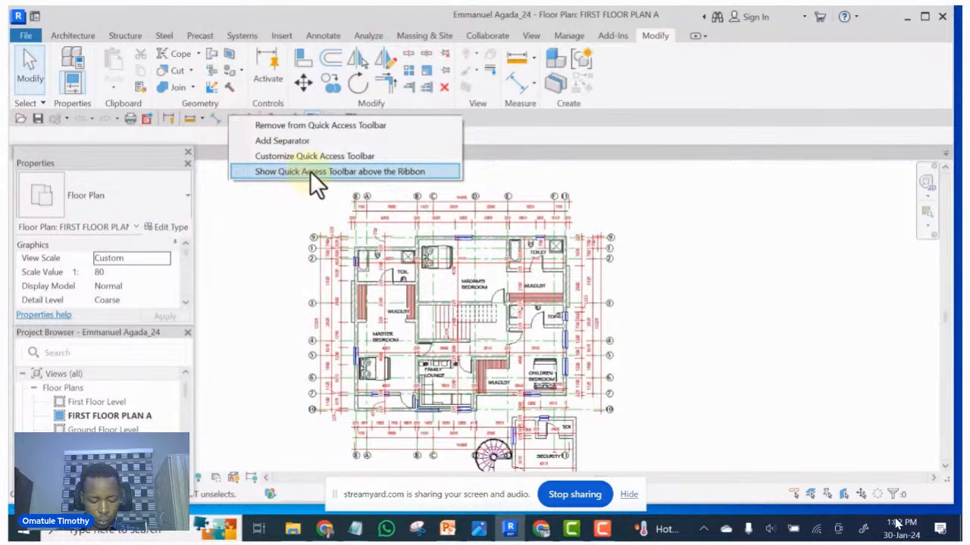
pyautogui.click(373, 172)
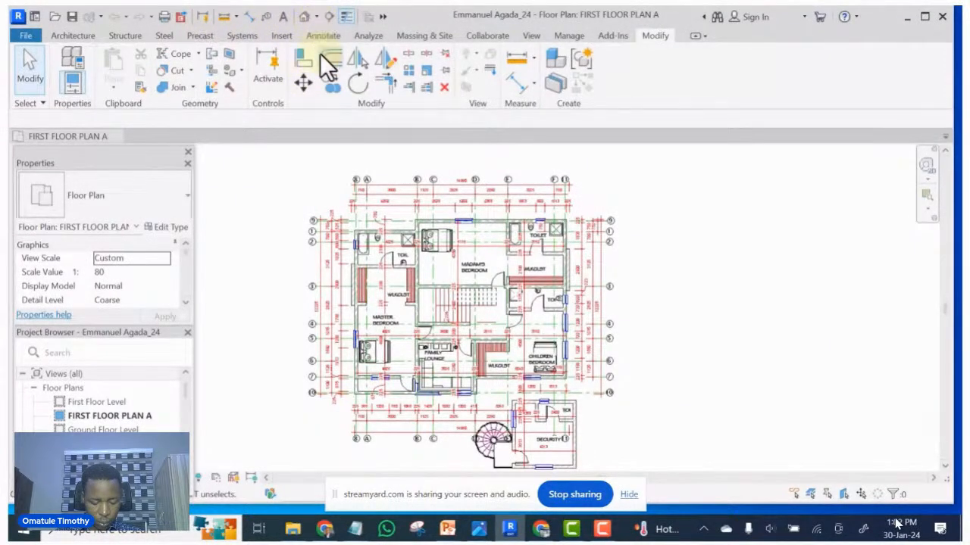
# - Customize the Quick Access Toolbar by moving Switch Windows up one place, above Close Inactive Views
pyautogui.rightClick(240, 15)
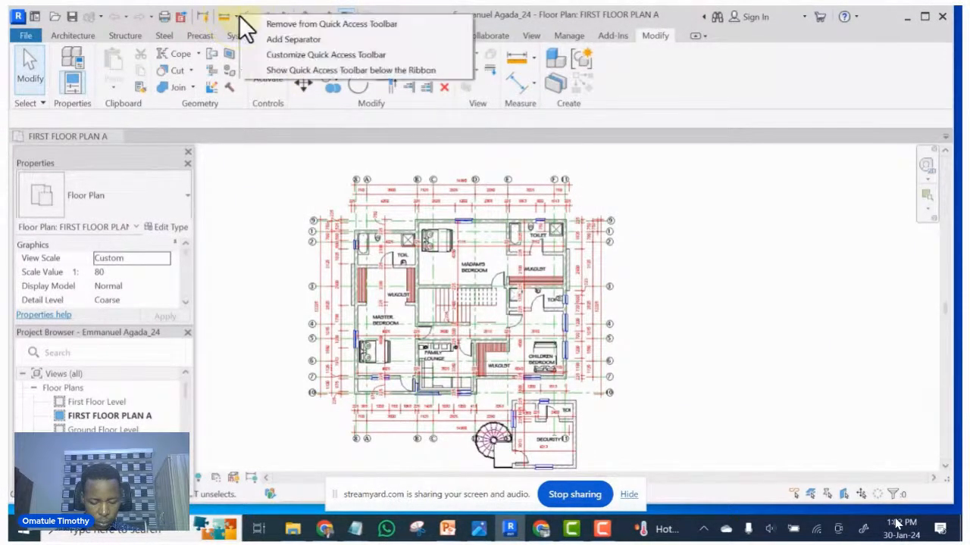
pyautogui.click(317, 54)
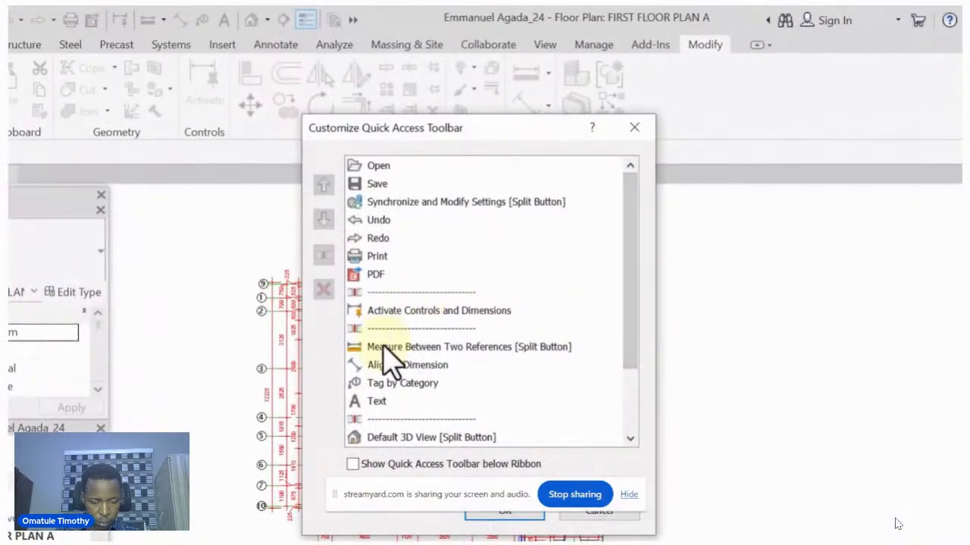
pyautogui.click(371, 277)
pyautogui.click(371, 276)
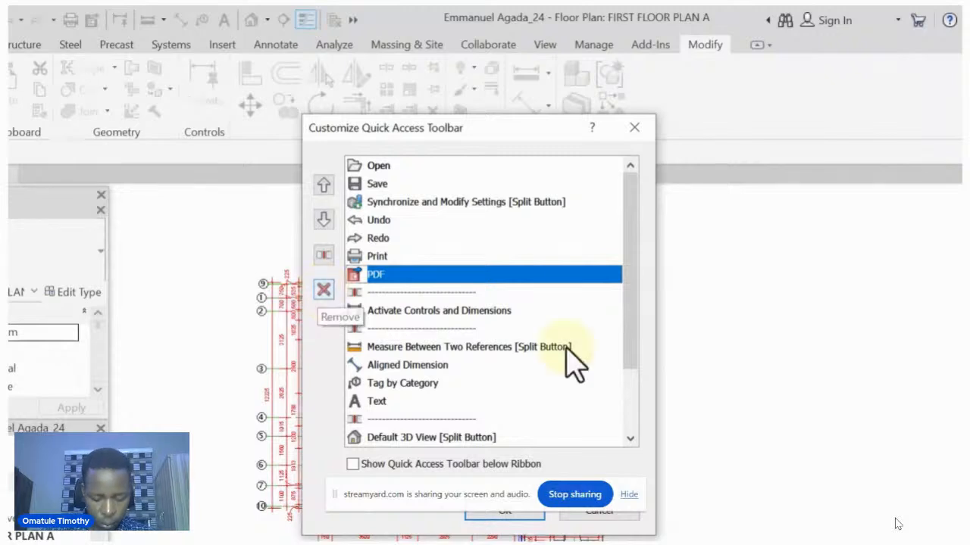
pyautogui.moveTo(631, 309); pyautogui.dragTo(643, 428)
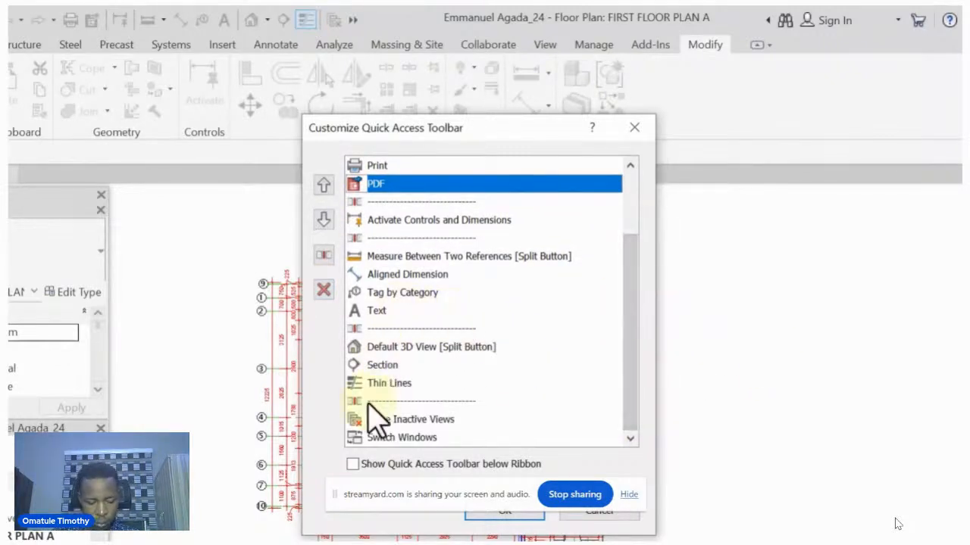
pyautogui.click(382, 439)
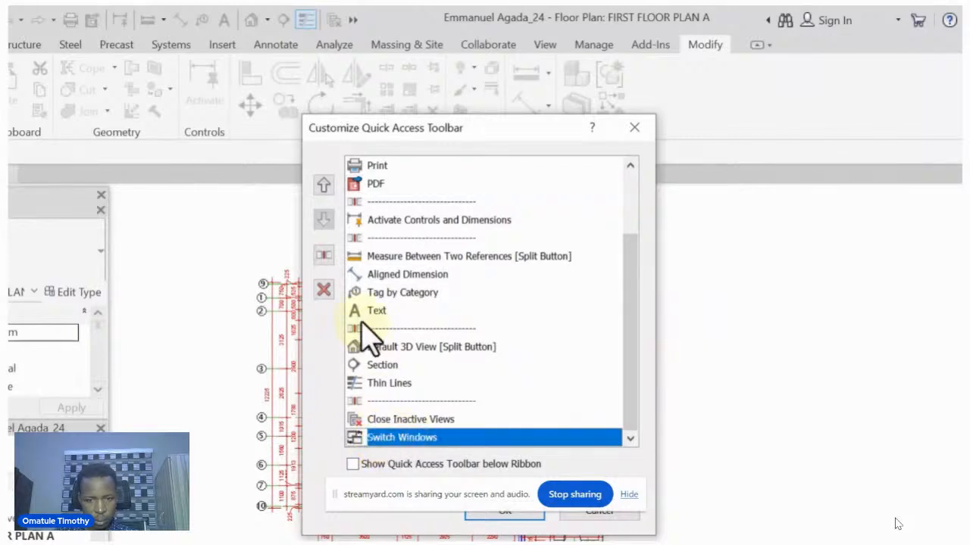
pyautogui.click(324, 185)
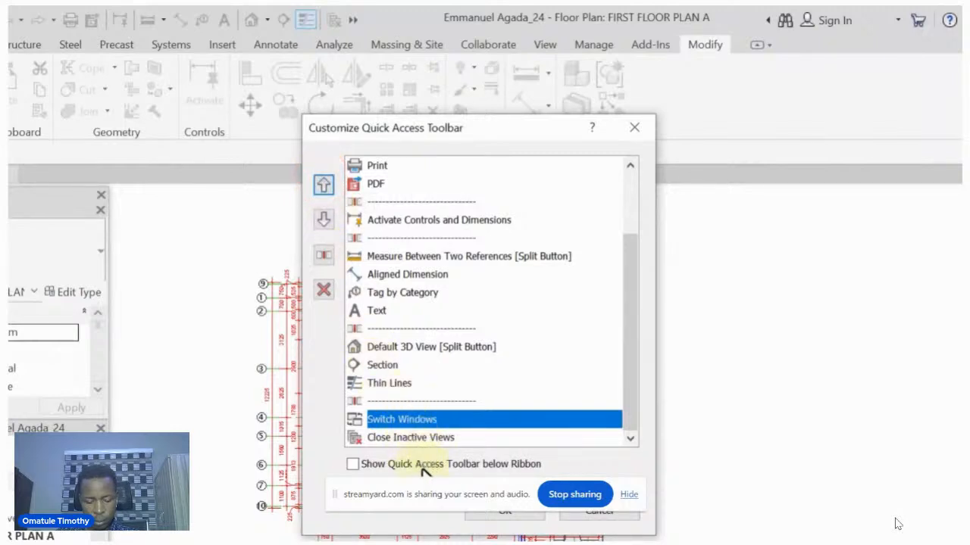
pyautogui.click(504, 512)
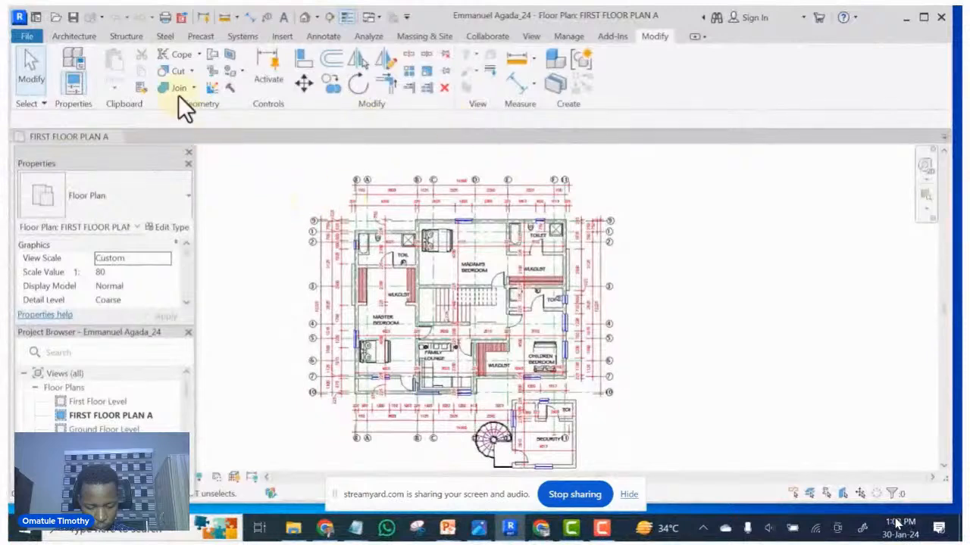
# - Start an architectural wall and examine its Height, top constraint and unconnected height options without placing a wall
pyautogui.click(67, 34)
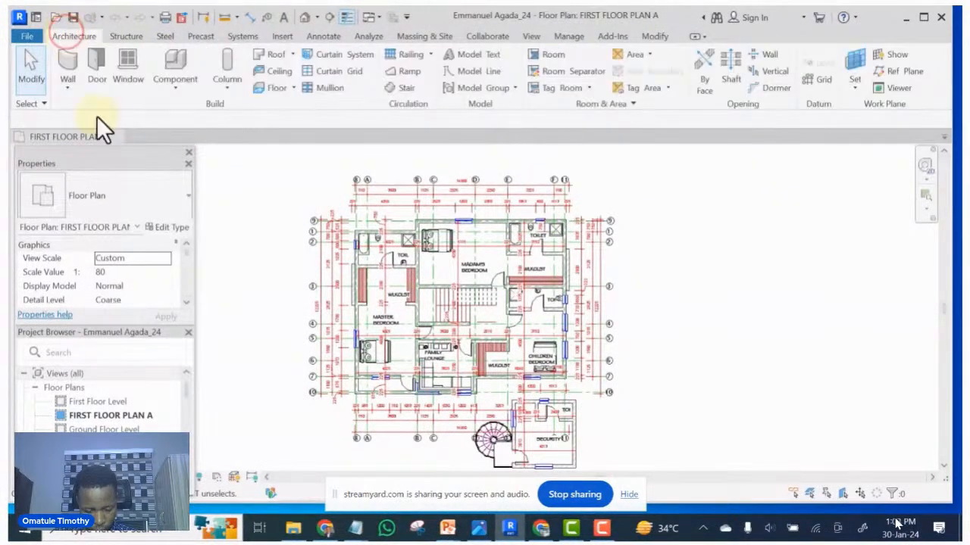
pyautogui.click(65, 88)
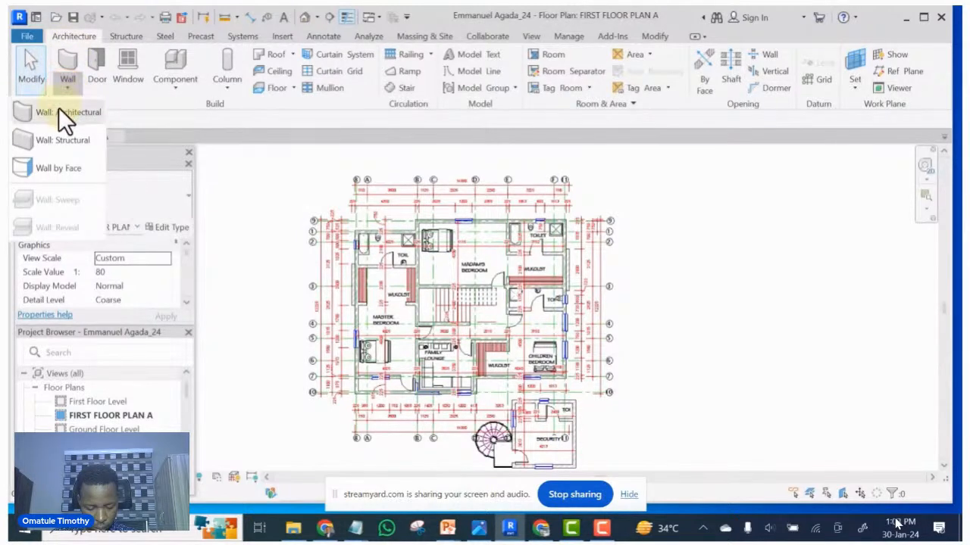
pyautogui.click(59, 107)
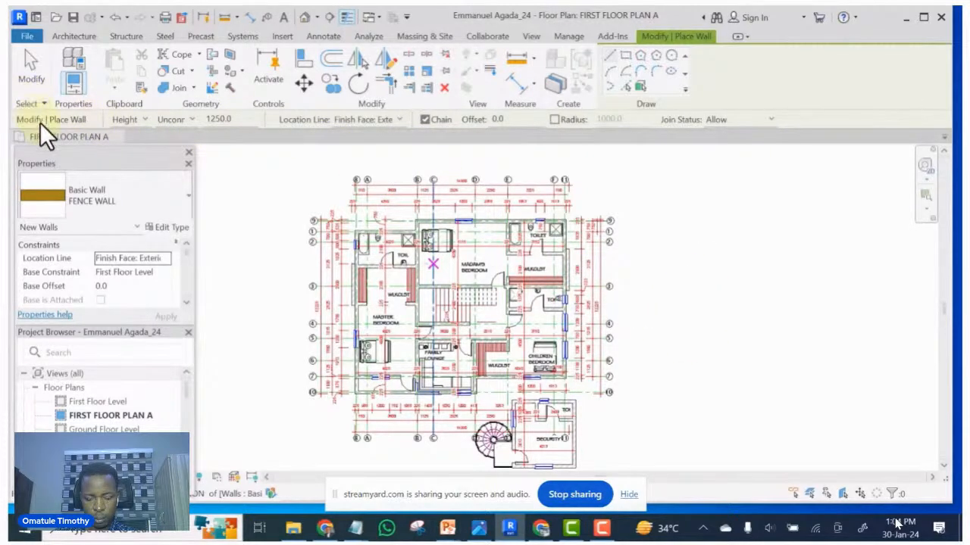
pyautogui.click(144, 119)
pyautogui.click(145, 119)
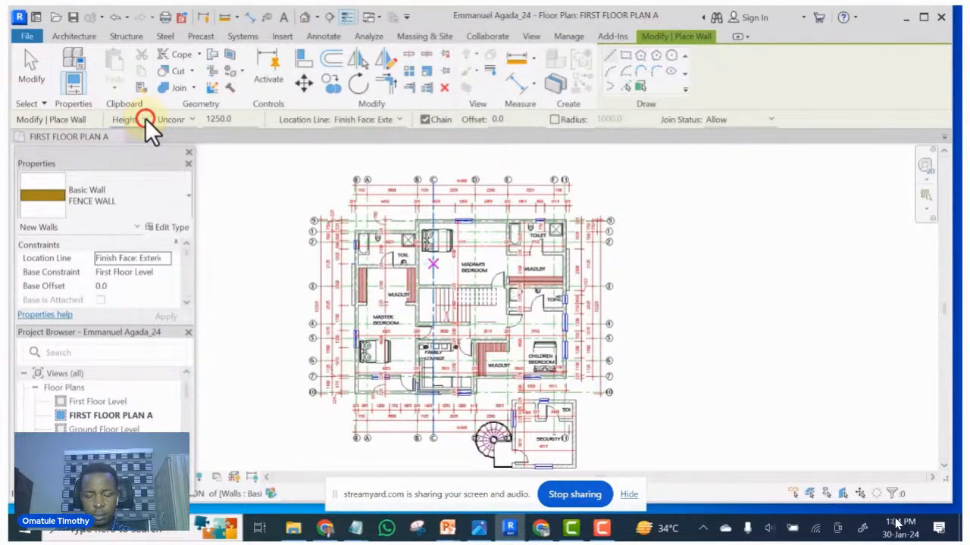
pyautogui.click(193, 119)
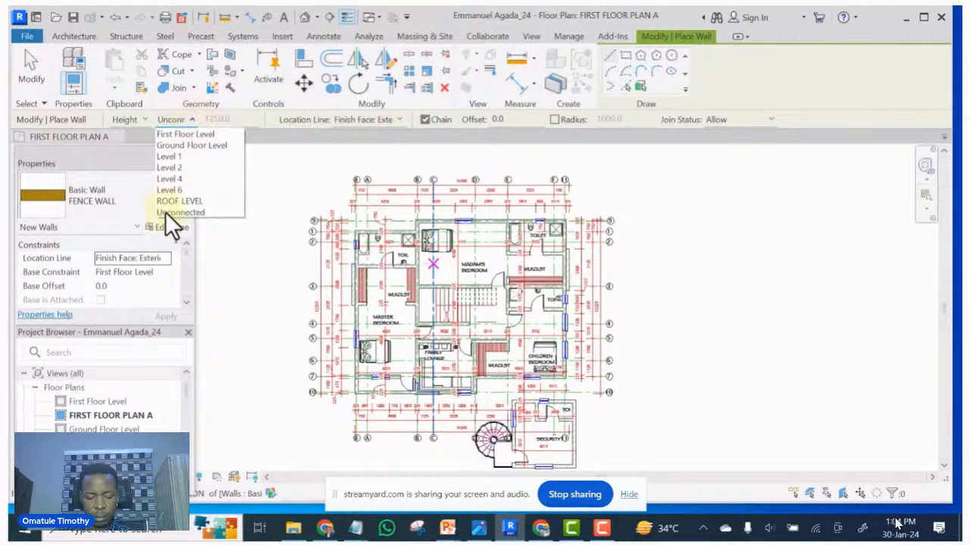
pyautogui.click(189, 119)
pyautogui.click(238, 117)
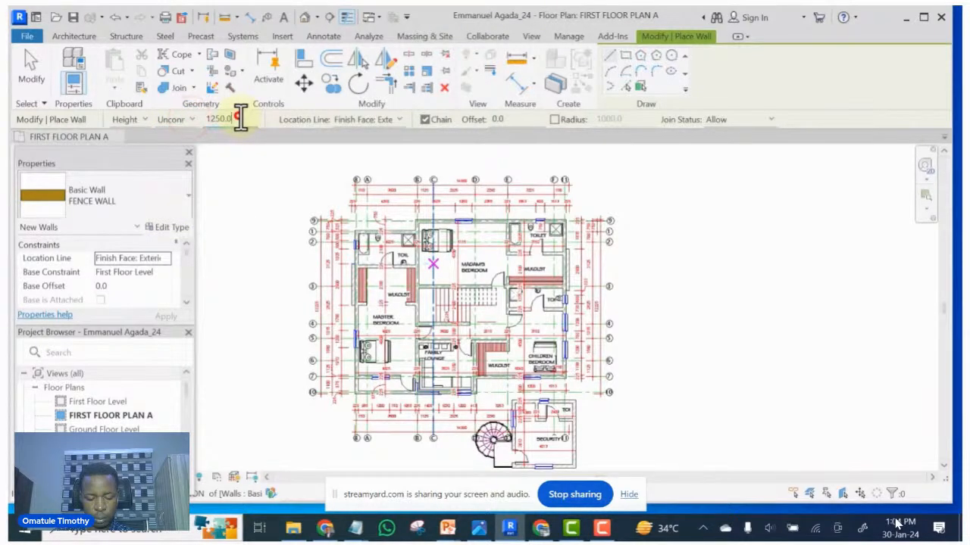
pyautogui.moveTo(235, 118)
pyautogui.mouseDown()
pyautogui.moveTo(207, 123)
pyautogui.moveTo(216, 120)
pyautogui.mouseUp()
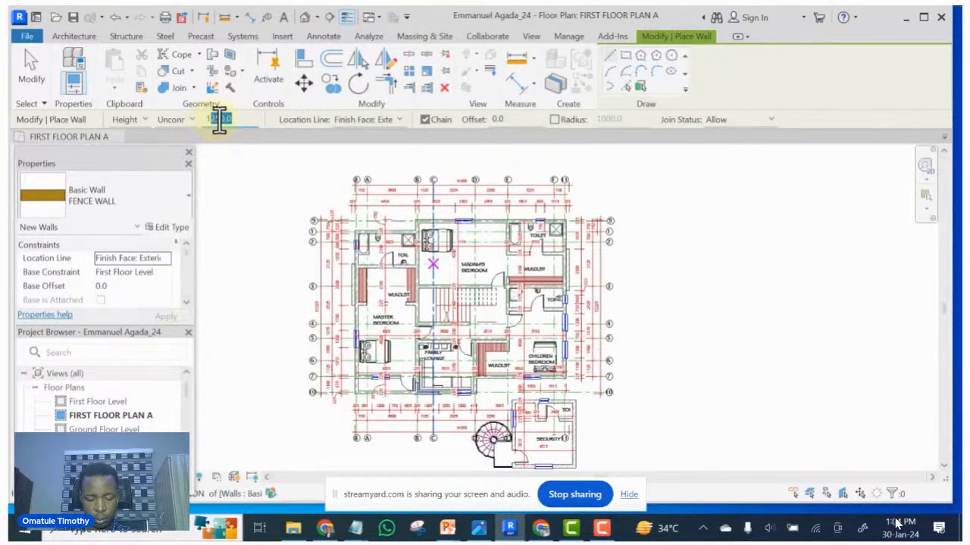
pyautogui.click(246, 179)
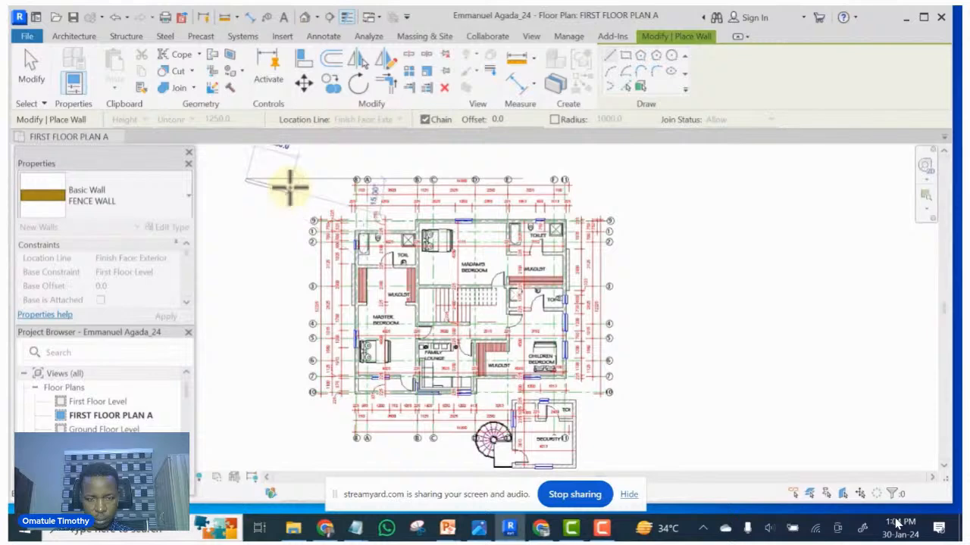
pyautogui.press('Escape')
pyautogui.press('Escape')
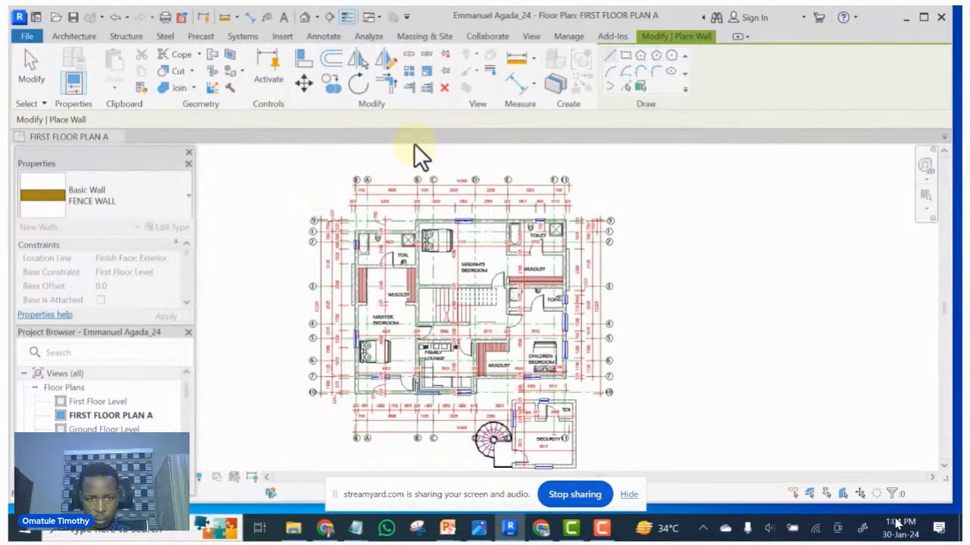
# - Restart the Wall command and examine the available Location Line options without changing the setting
pyautogui.press('w')
pyautogui.press('a')
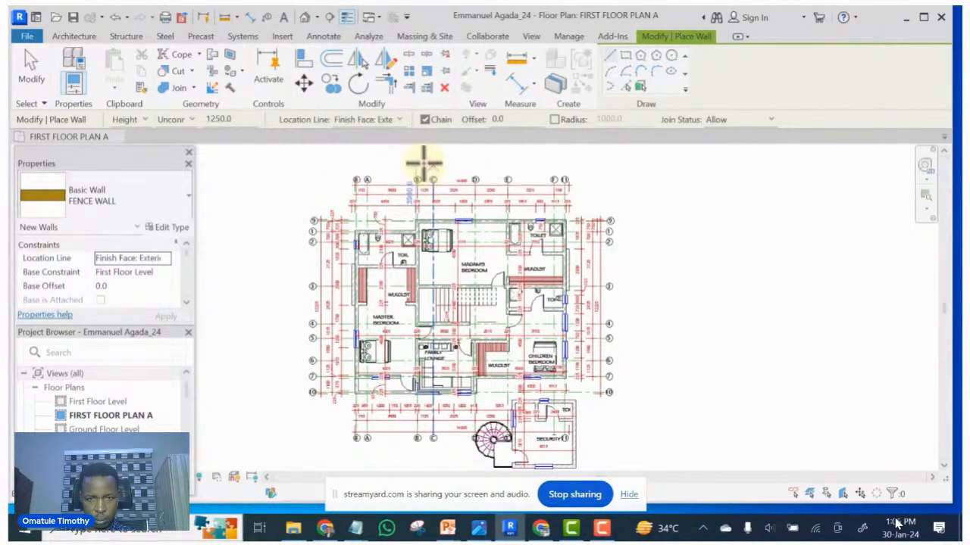
pyautogui.click(397, 120)
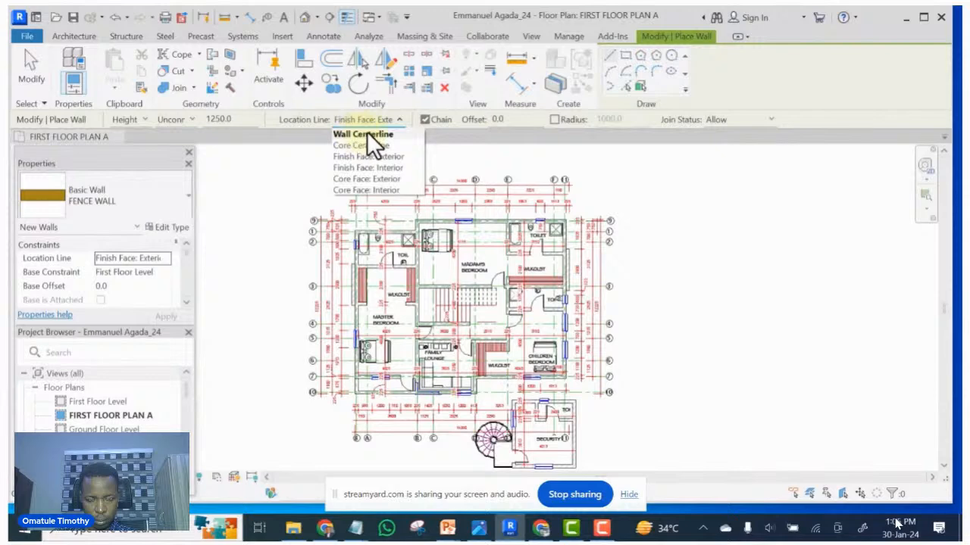
pyautogui.click(631, 190)
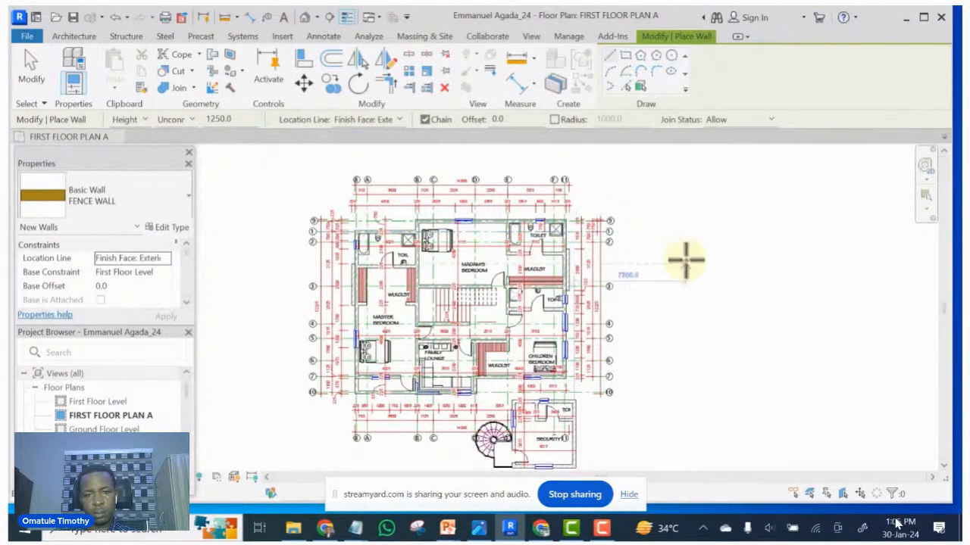
pyautogui.press('Escape')
# - Select the master bedroom's exterior wall beside the bed and open the Type Selector to view the available wall types
pyautogui.moveTo(686, 260); pyautogui.dragTo(662, 214, button='middle')
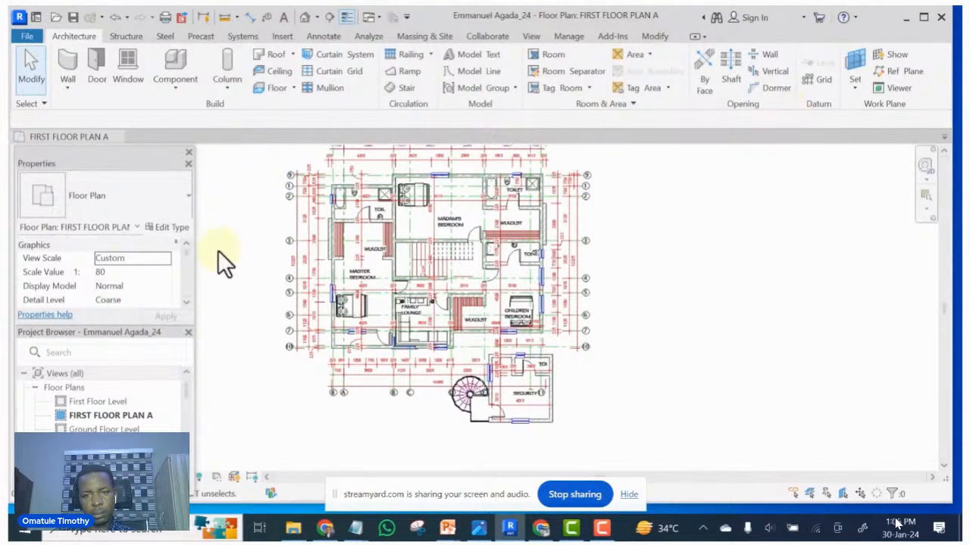
pyautogui.scroll(-2, 241, 287)
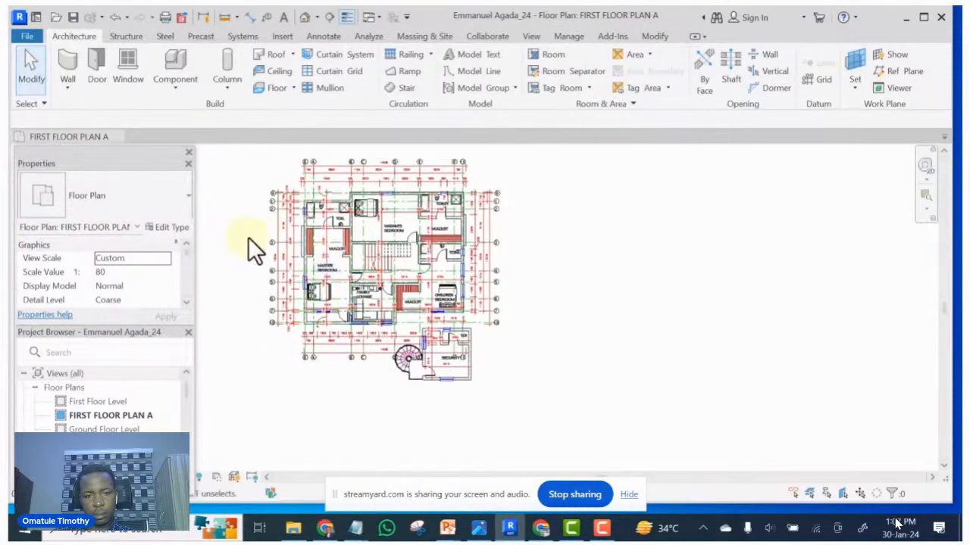
pyautogui.scroll(6, 309, 275)
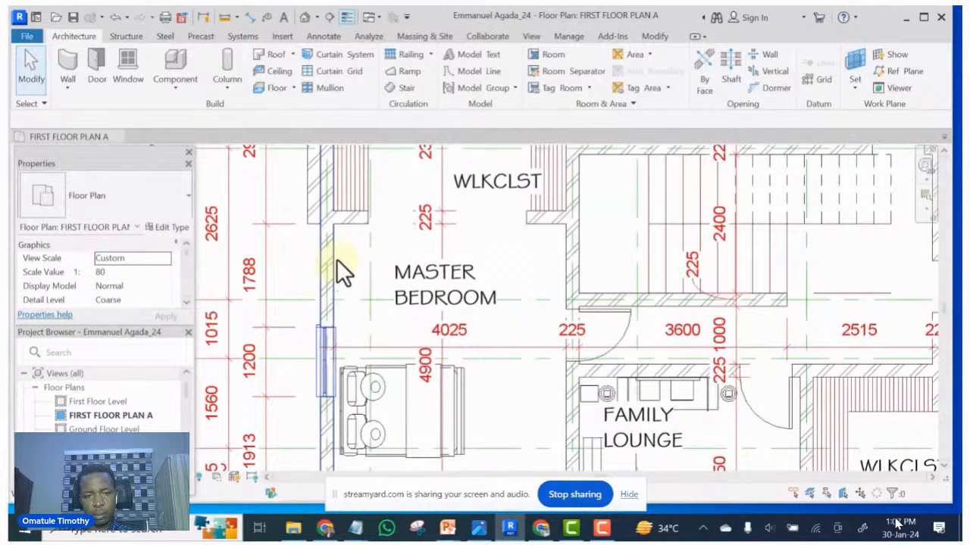
pyautogui.click(335, 250)
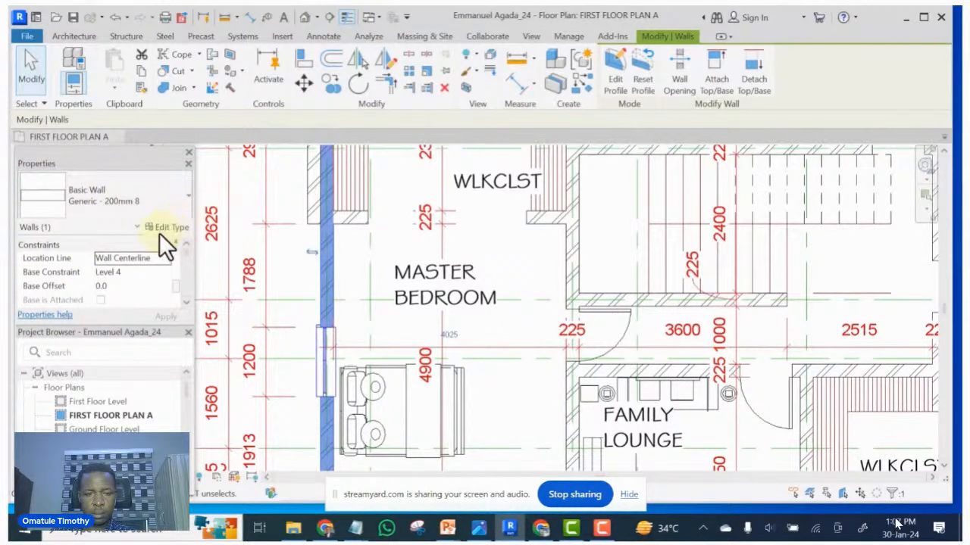
pyautogui.click(133, 189)
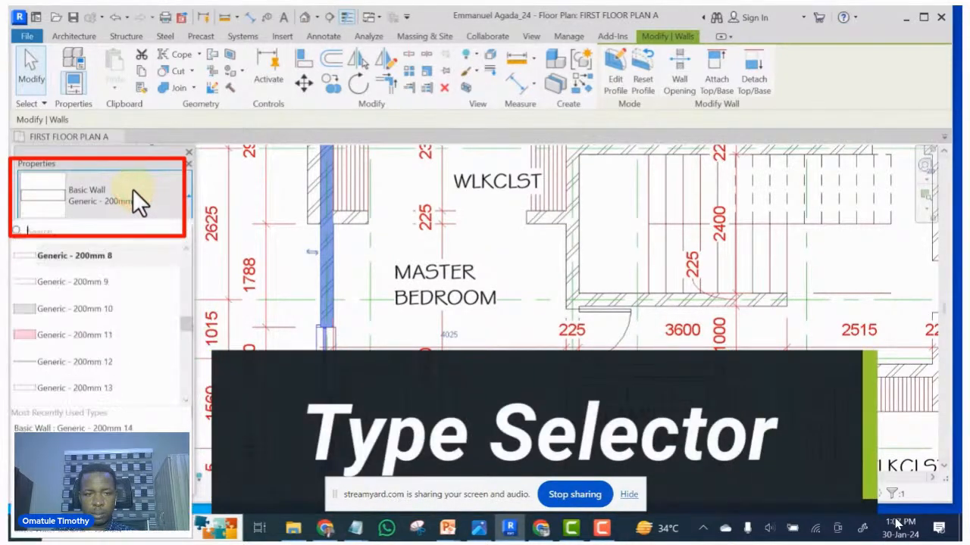
pyautogui.click(133, 188)
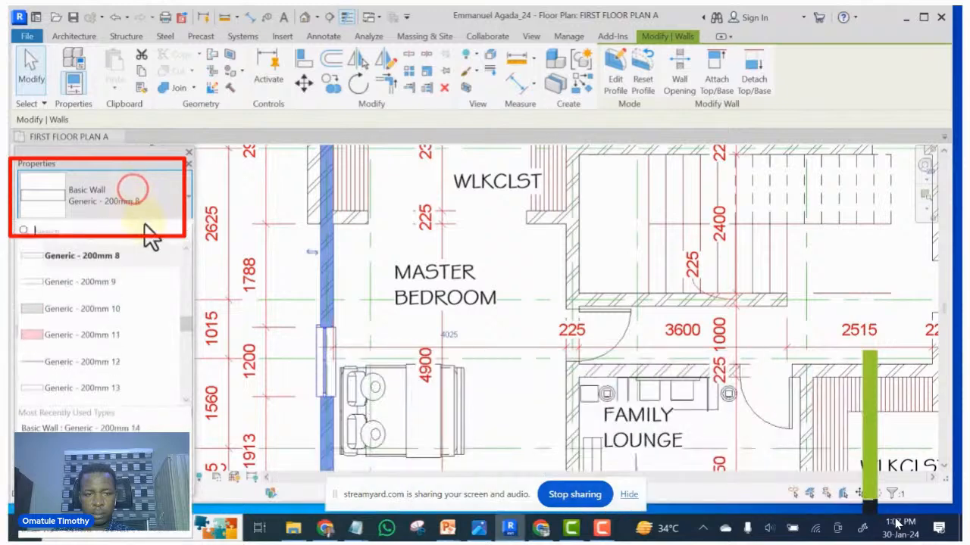
# - Review the Type Selector on the selected master bedroom wall, close it without changing the type, and clear the selection
pyautogui.click(133, 194)
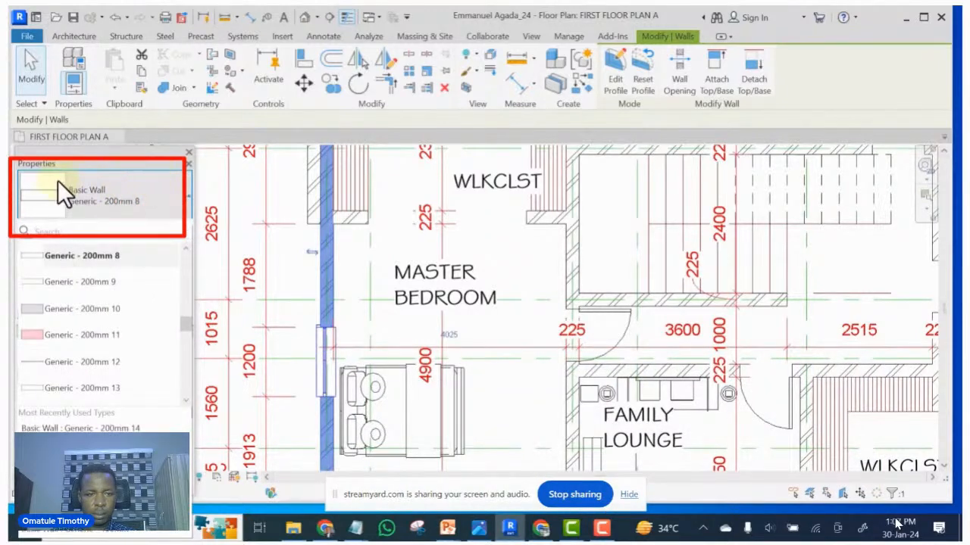
pyautogui.click(141, 182)
pyautogui.click(498, 245)
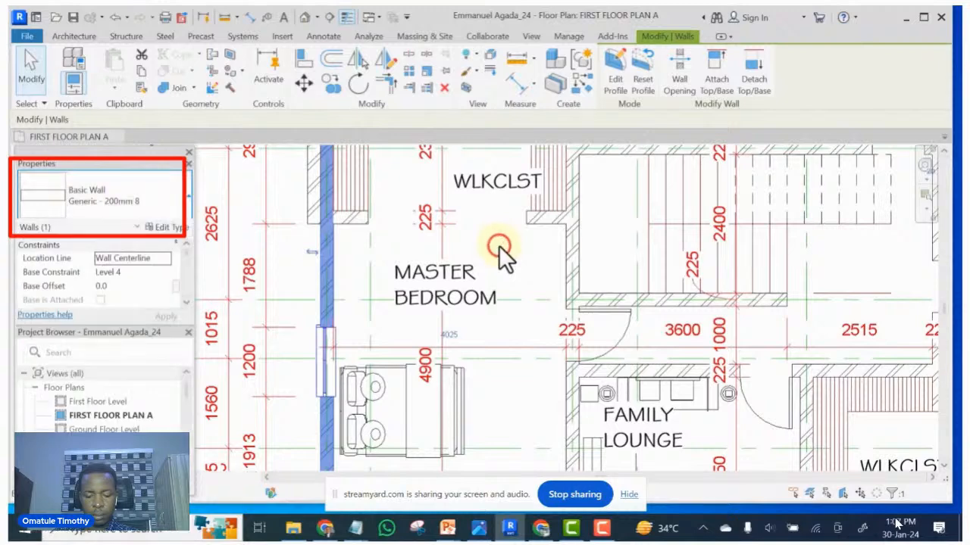
pyautogui.click(290, 262)
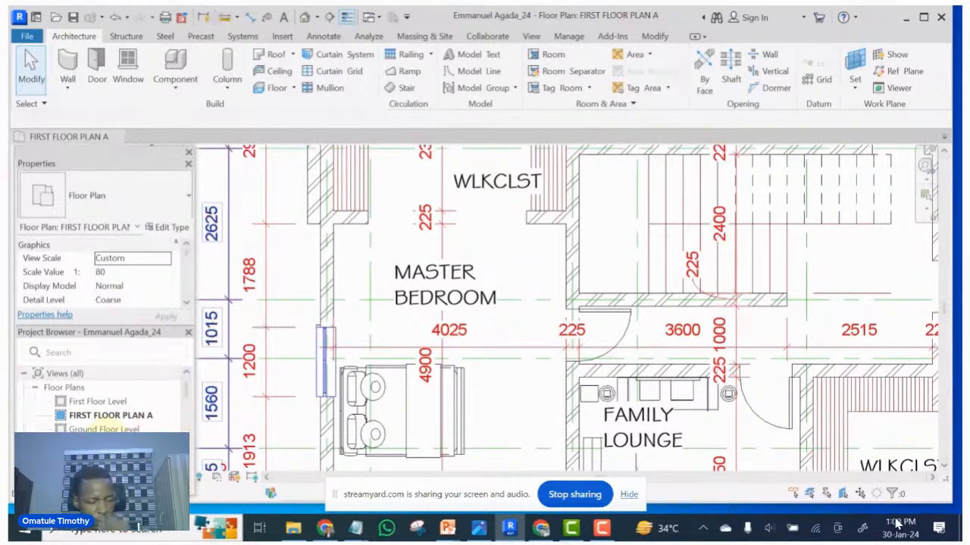
# - Look through the Project Browser's floor plans, 3D views and elevations, and detach the browser as a floating window
pyautogui.scroll(-5, 106, 429)
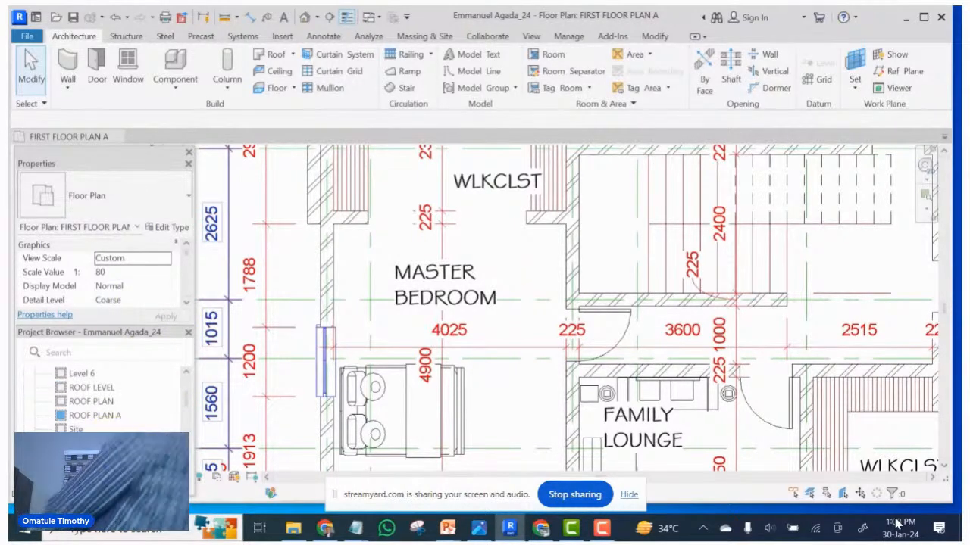
pyautogui.scroll(-3, 106, 394)
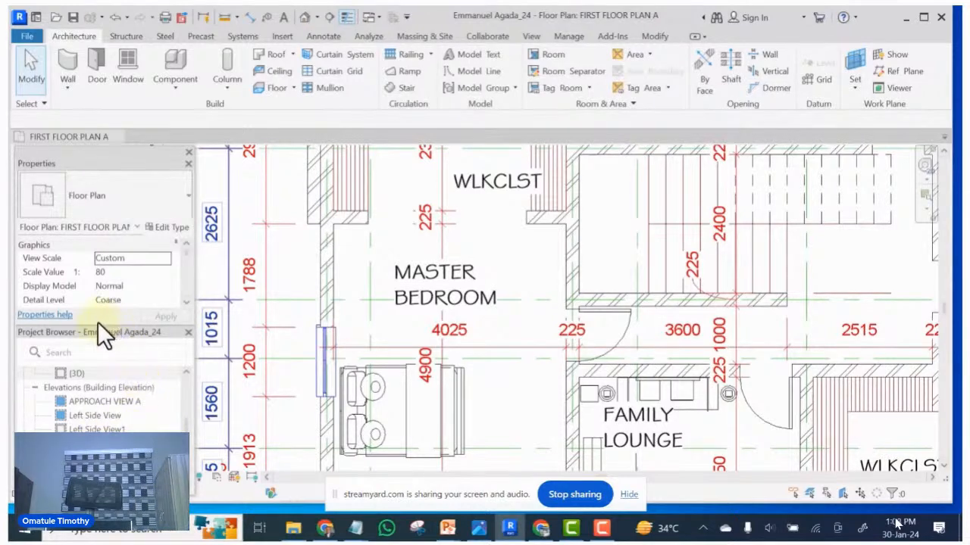
pyautogui.scroll(5, 101, 347)
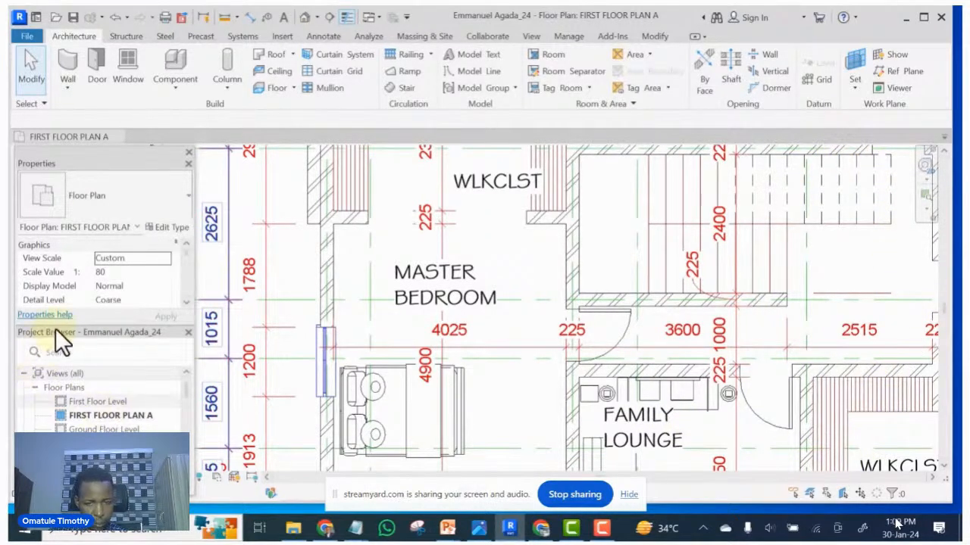
pyautogui.moveTo(53, 332)
pyautogui.mouseDown()
pyautogui.moveTo(73, 357)
pyautogui.moveTo(169, 413)
pyautogui.moveTo(274, 423)
pyautogui.moveTo(526, 376)
pyautogui.moveTo(698, 278)
pyautogui.moveTo(760, 227)
pyautogui.moveTo(779, 154)
pyautogui.mouseUp()
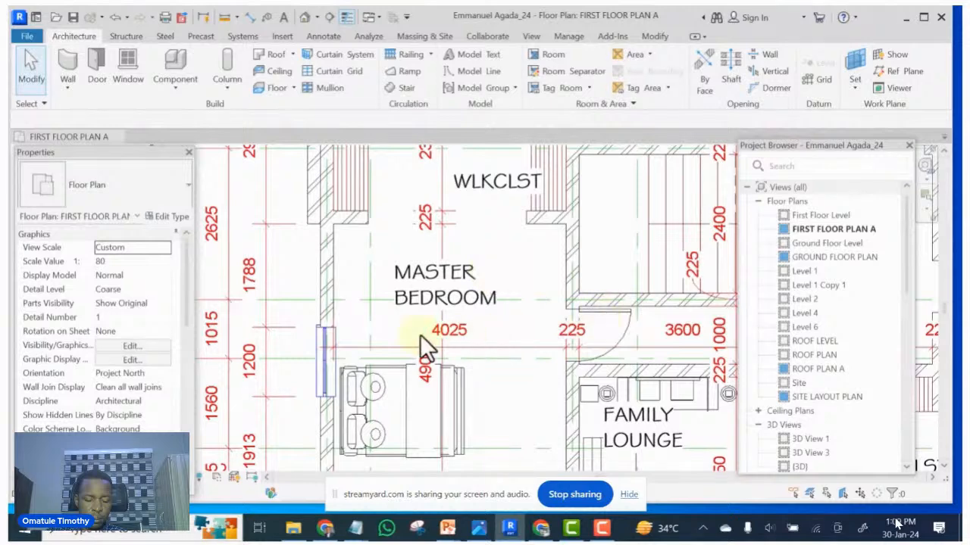
pyautogui.scroll(-1, 187, 284)
pyautogui.scroll(2, 499, 281)
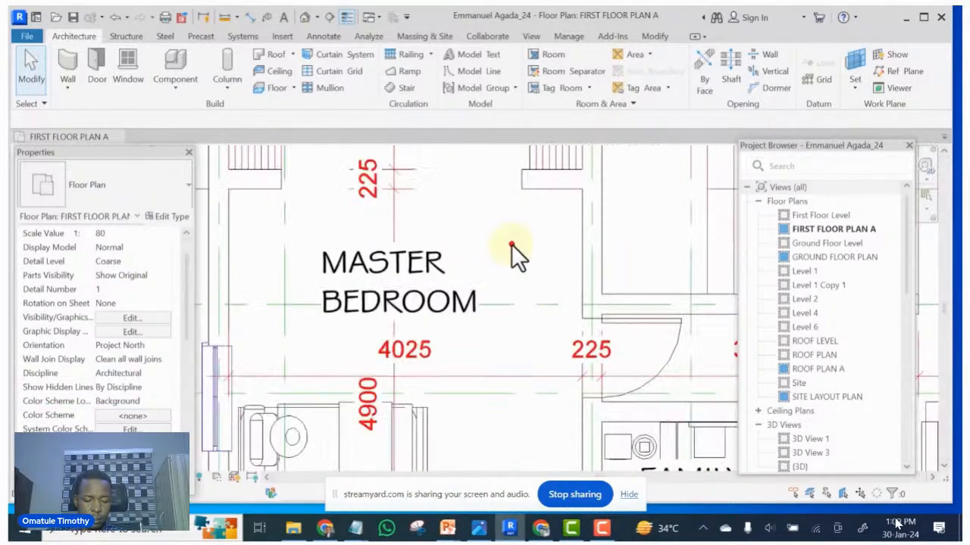
# - Open the GROUND FLOOR PLAN view from the Project Browser and switch back to FIRST FLOOR PLAN A
pyautogui.doubleClick(835, 256)
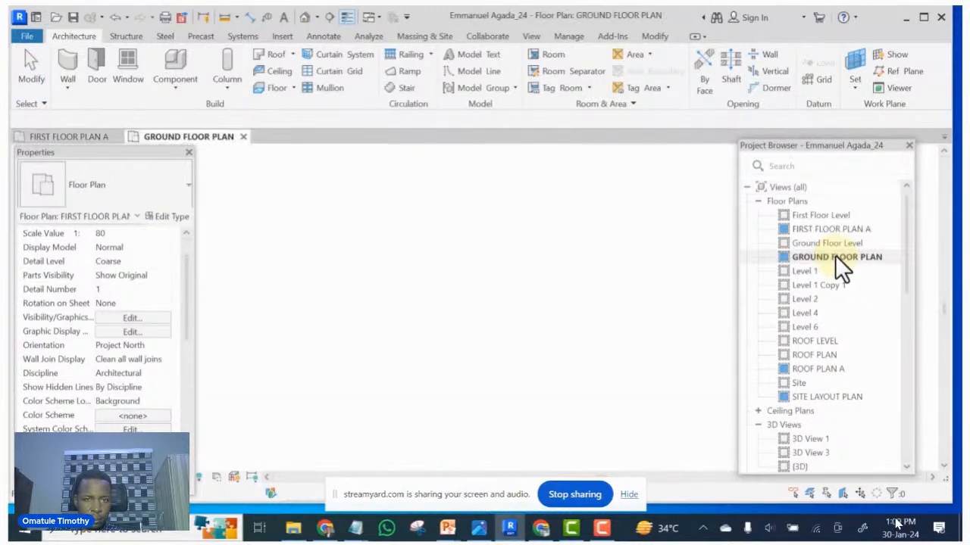
pyautogui.scroll(-2, 537, 320)
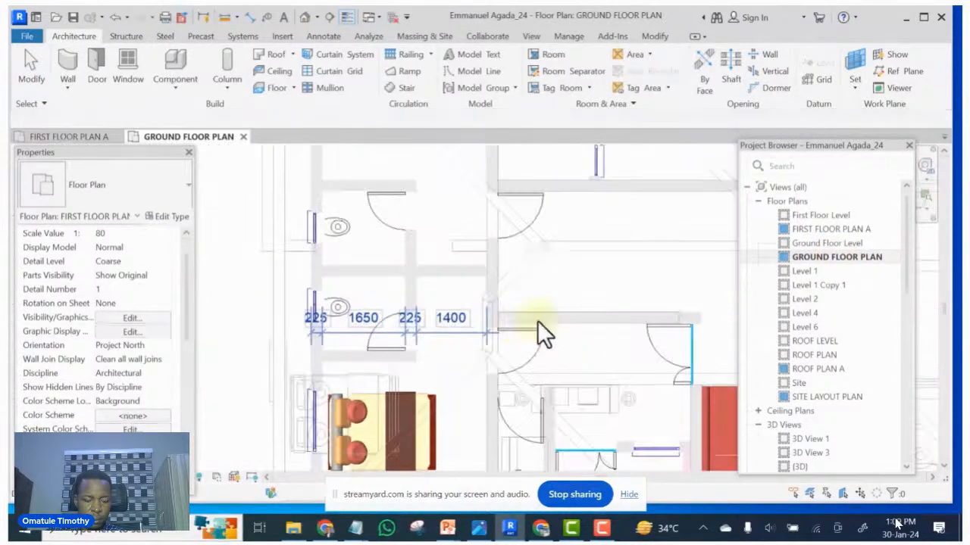
pyautogui.scroll(3, 598, 291)
pyautogui.scroll(3, 599, 291)
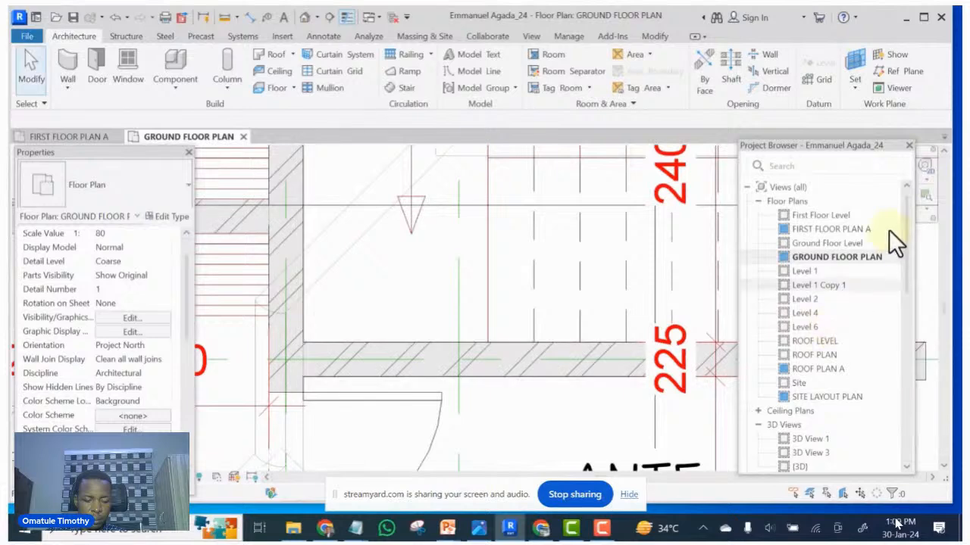
pyautogui.click(808, 228)
pyautogui.doubleClick(808, 227)
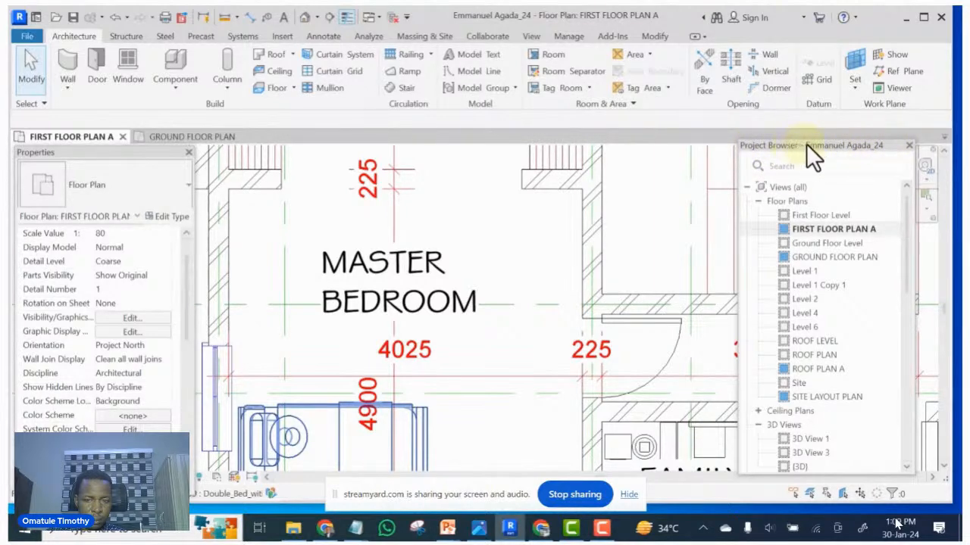
# - Try different positions for the floating Project Browser, including docking it over and below the Properties palette
pyautogui.moveTo(806, 143); pyautogui.dragTo(791, 269)
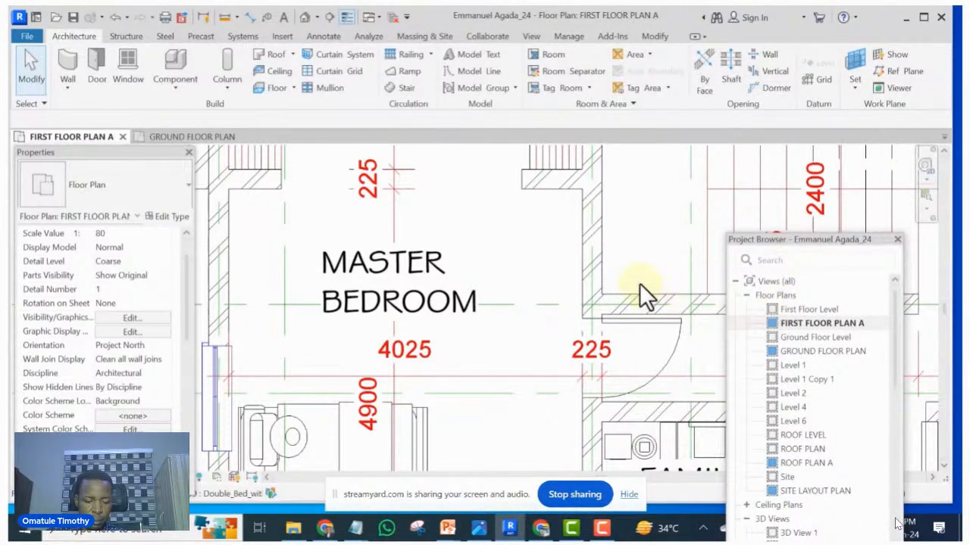
pyautogui.moveTo(619, 261); pyautogui.dragTo(340, 195)
pyautogui.moveTo(266, 245); pyautogui.dragTo(224, 277)
pyautogui.moveTo(161, 299); pyautogui.dragTo(90, 164)
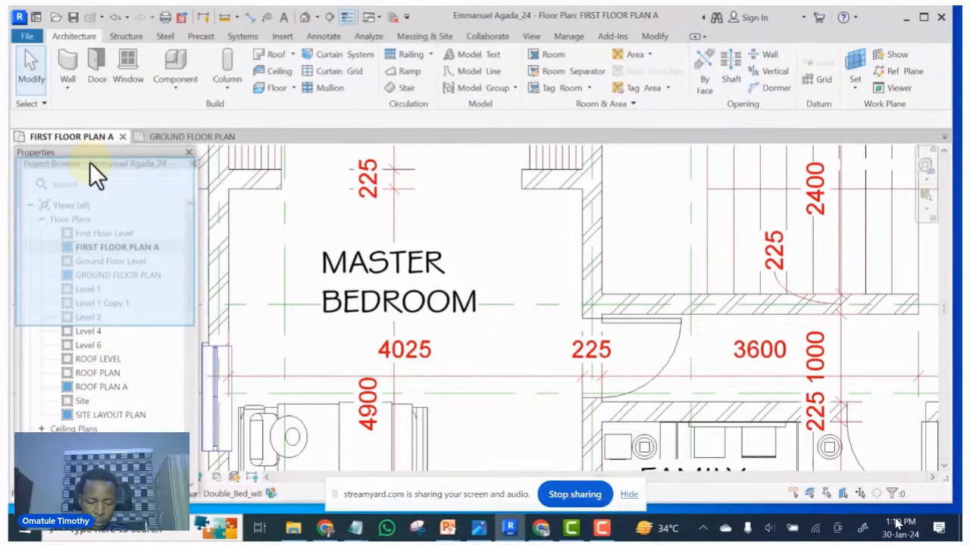
pyautogui.moveTo(89, 162); pyautogui.dragTo(76, 523)
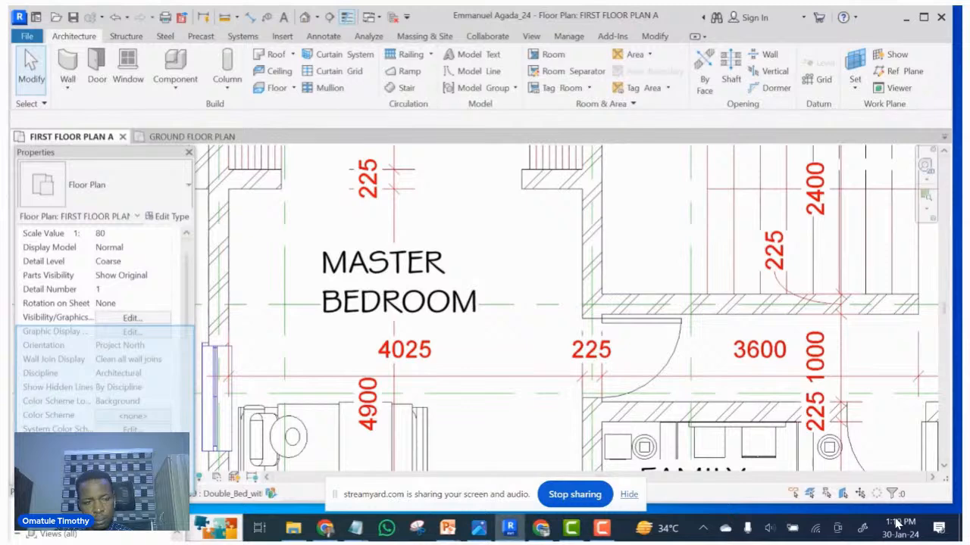
# - Dock the Project Browser side by side with the Properties palette and widen the docked pair
pyautogui.moveTo(80, 492); pyautogui.dragTo(195, 238)
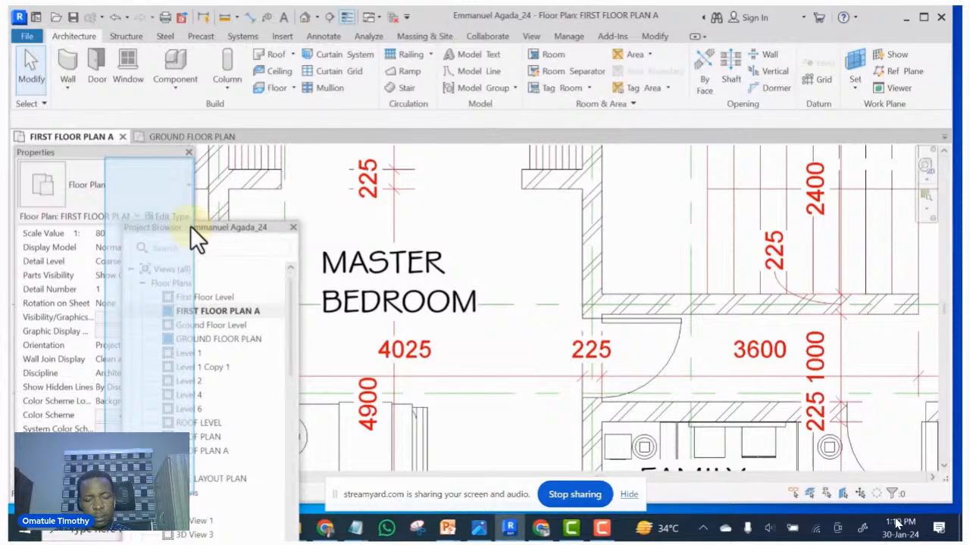
pyautogui.moveTo(190, 226)
pyautogui.mouseDown()
pyautogui.moveTo(189, 178)
pyautogui.moveTo(183, 212)
pyautogui.moveTo(200, 221)
pyautogui.moveTo(193, 225)
pyautogui.mouseUp()
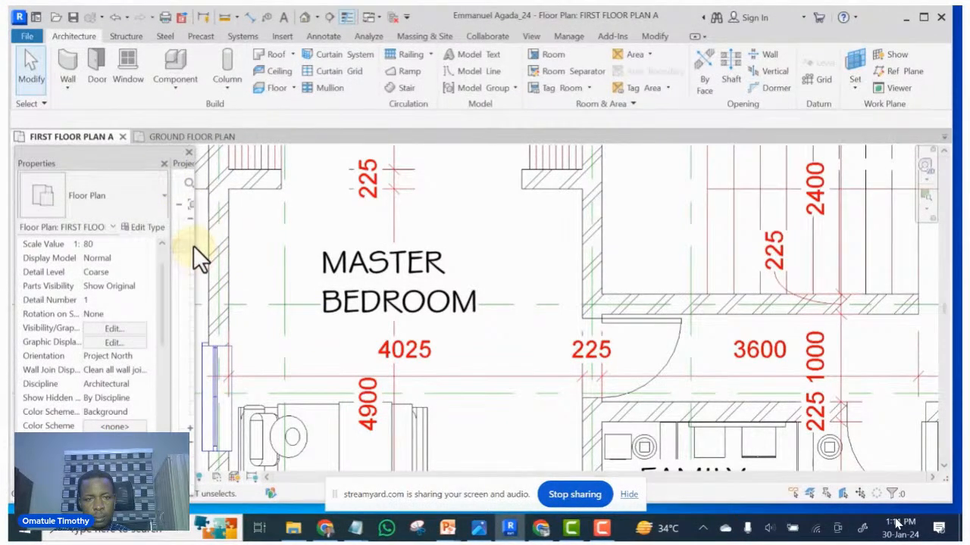
pyautogui.moveTo(193, 243); pyautogui.dragTo(353, 231)
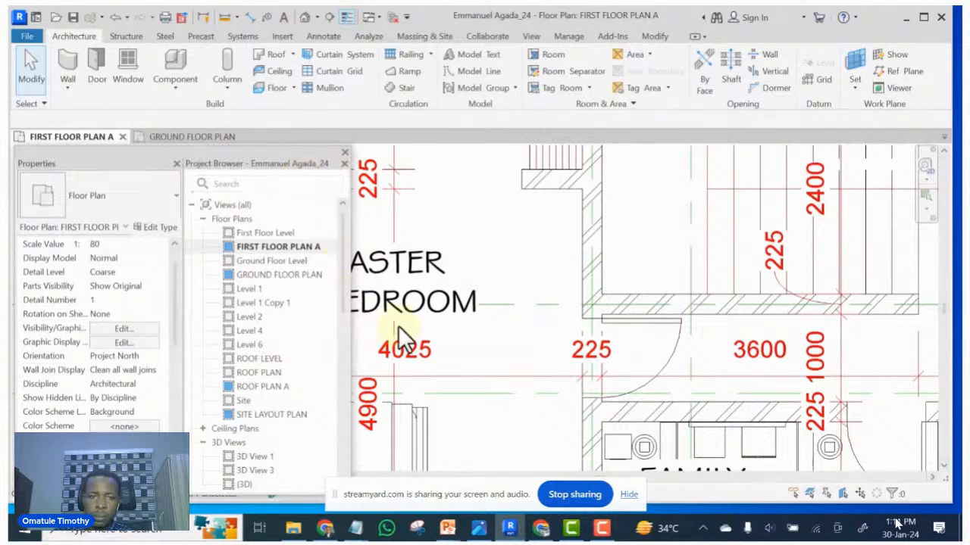
# - Dock the Properties and Project Browser pair above the drawing area and detach the Project Browser from it
pyautogui.moveTo(259, 151)
pyautogui.mouseDown()
pyautogui.moveTo(259, 199)
pyautogui.moveTo(256, 136)
pyautogui.mouseUp()
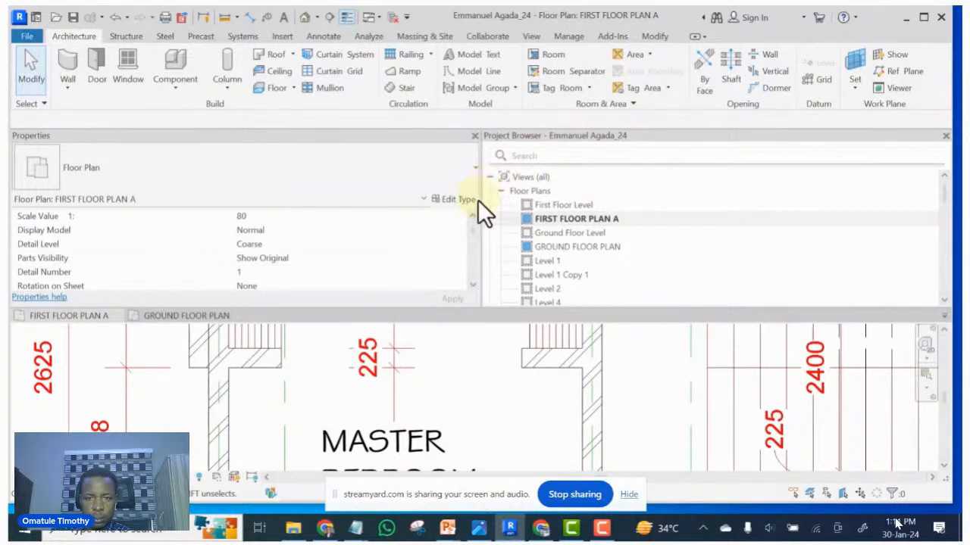
pyautogui.click(724, 136)
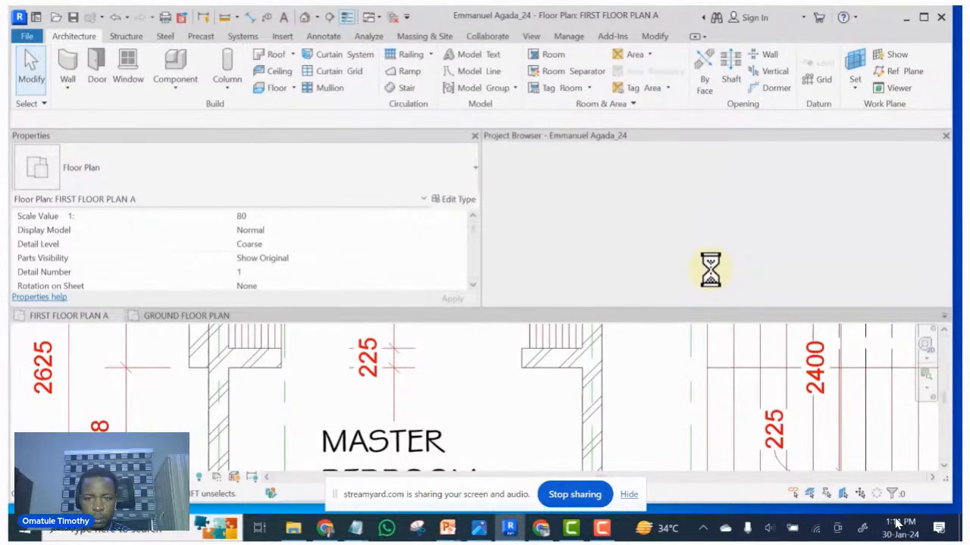
pyautogui.moveTo(709, 269); pyautogui.dragTo(331, 153)
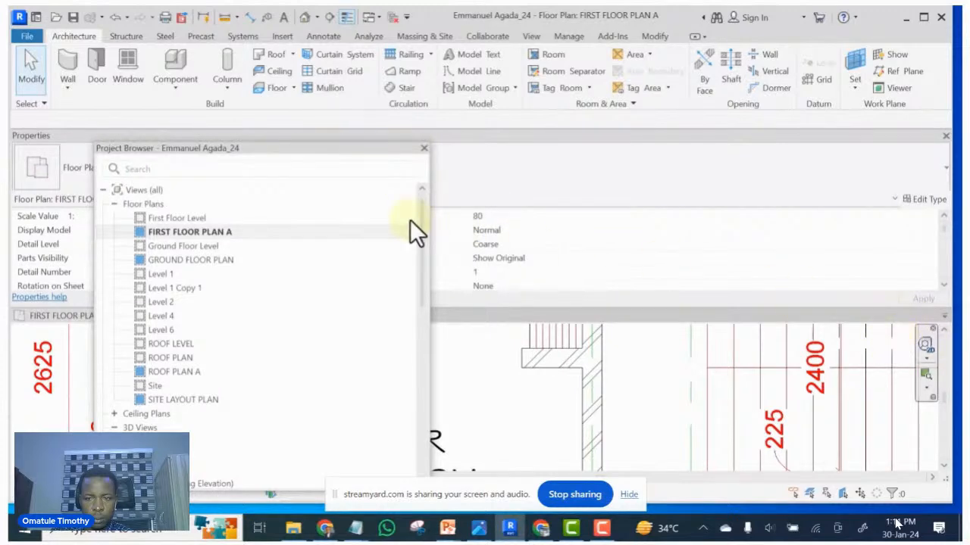
# - Close the Project Browser and the Properties palette to clear the drawing area for FIRST FLOOR PLAN A
pyautogui.click(424, 147)
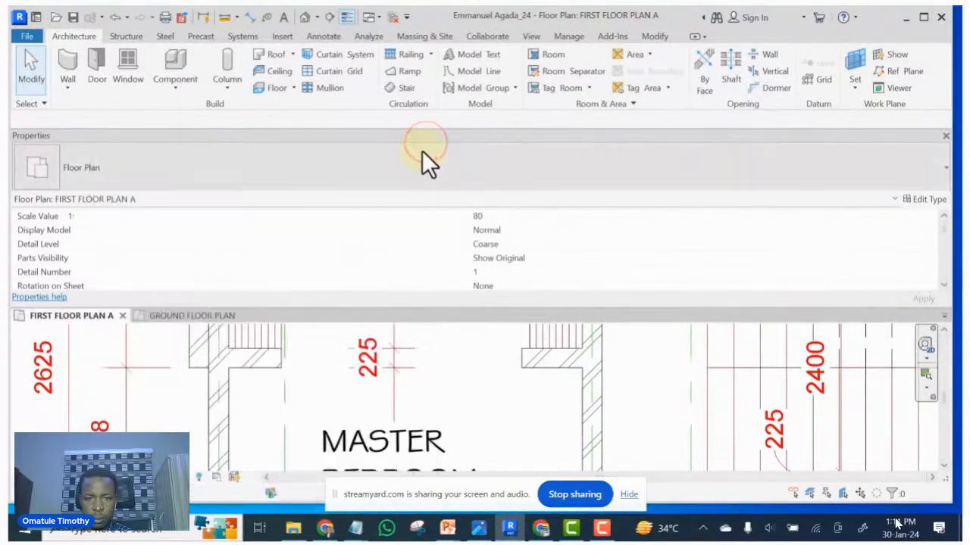
pyautogui.click(945, 135)
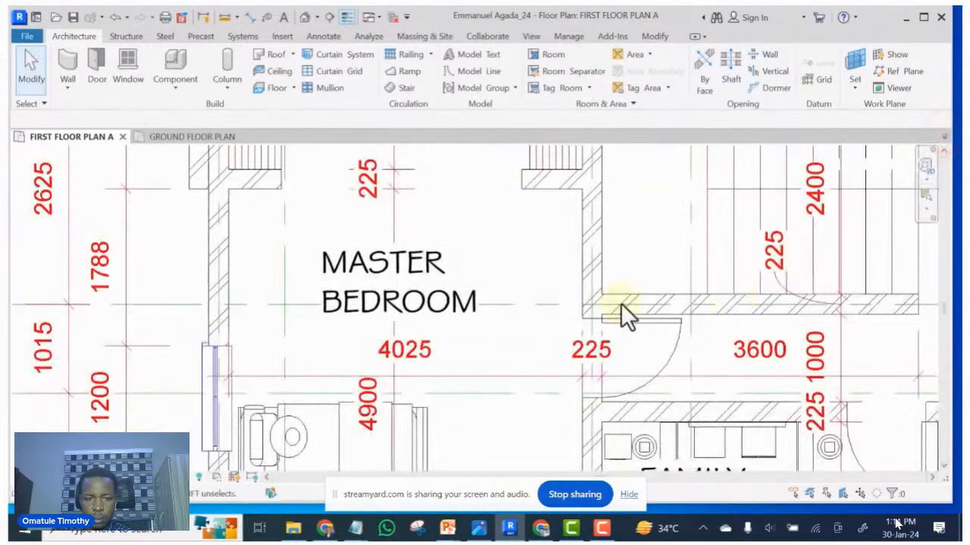
pyautogui.scroll(-5, 506, 263)
pyautogui.scroll(-3, 530, 259)
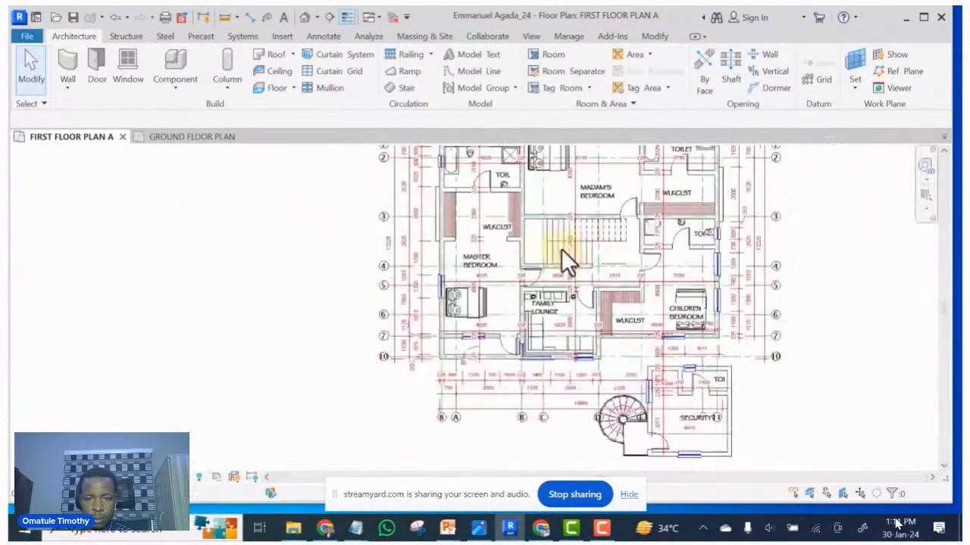
pyautogui.scroll(3, 591, 230)
pyautogui.scroll(2, 333, 262)
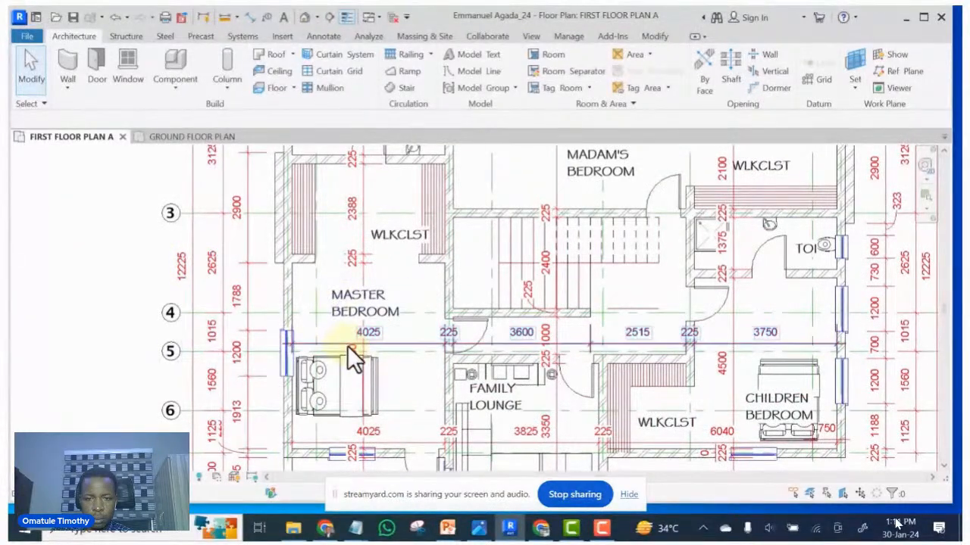
pyautogui.scroll(-3, 348, 346)
pyautogui.scroll(-1, 347, 345)
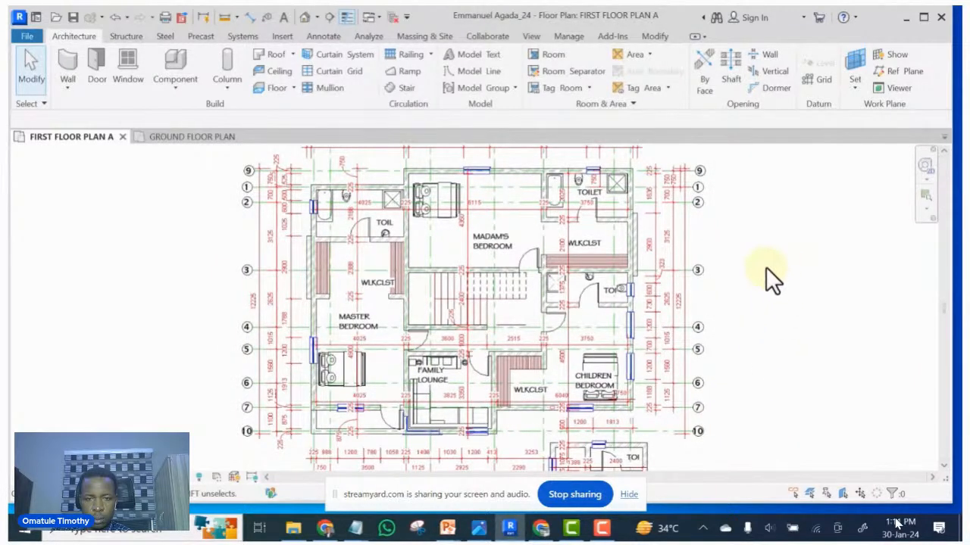
# - Reopen the Project Browser from the view's Browsers options, narrow its floating window, and close it again
pyautogui.rightClick(741, 191)
pyautogui.moveTo(781, 399)
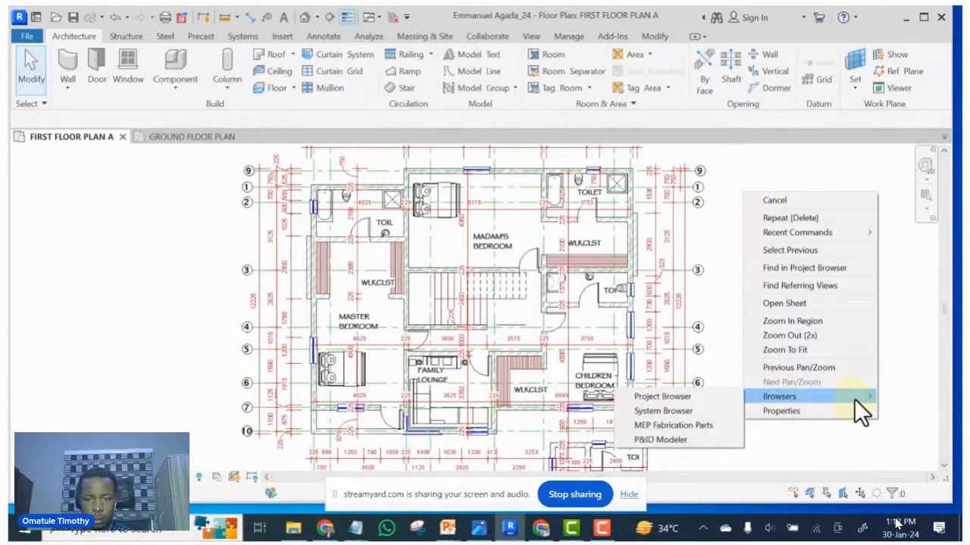
pyautogui.click(677, 395)
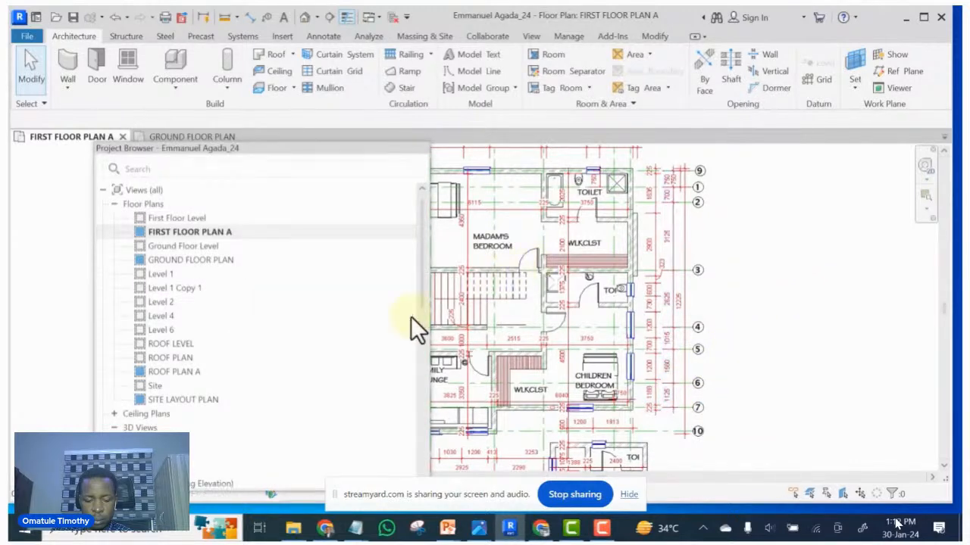
pyautogui.moveTo(424, 320); pyautogui.dragTo(250, 318)
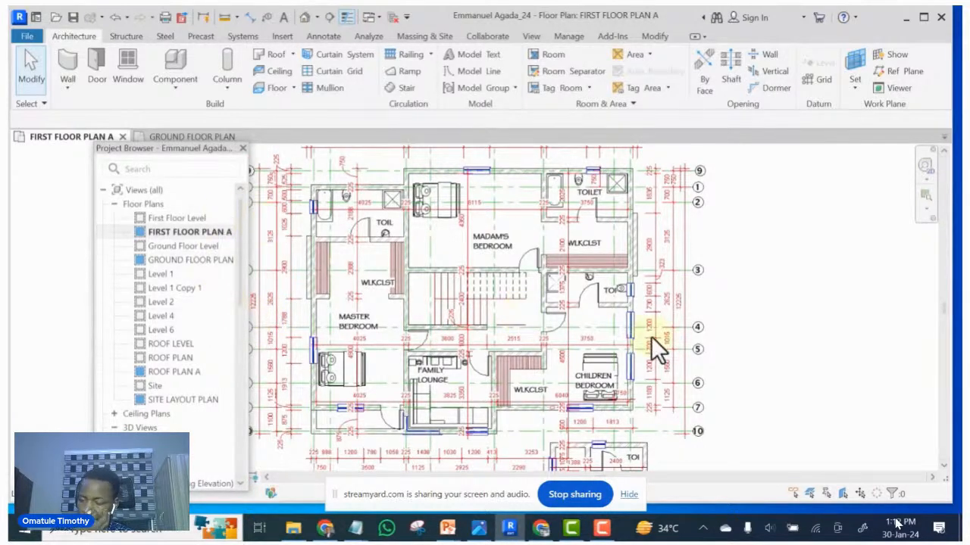
pyautogui.click(242, 147)
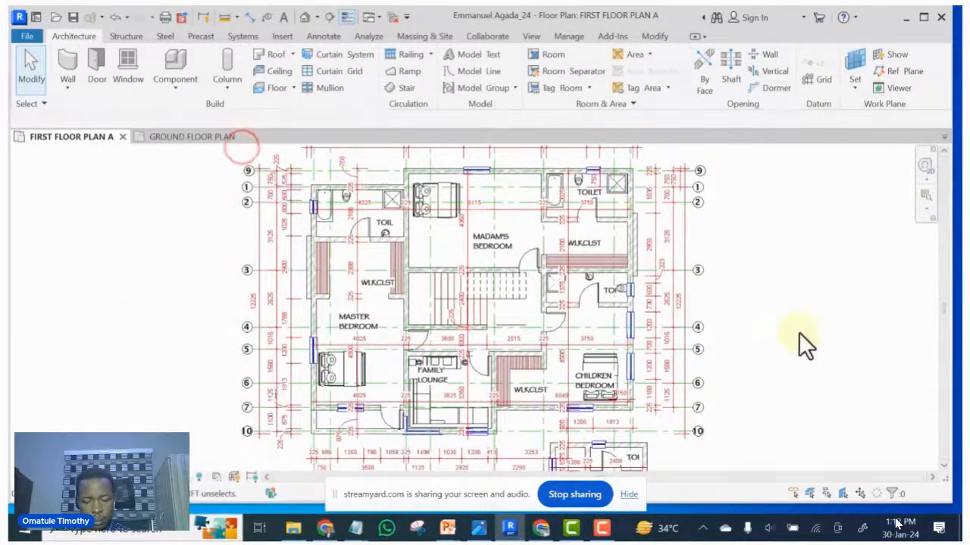
# - Reopen the Properties palette, detach it from above the drawing area and place it along the floor plan's left side
pyautogui.rightClick(767, 212)
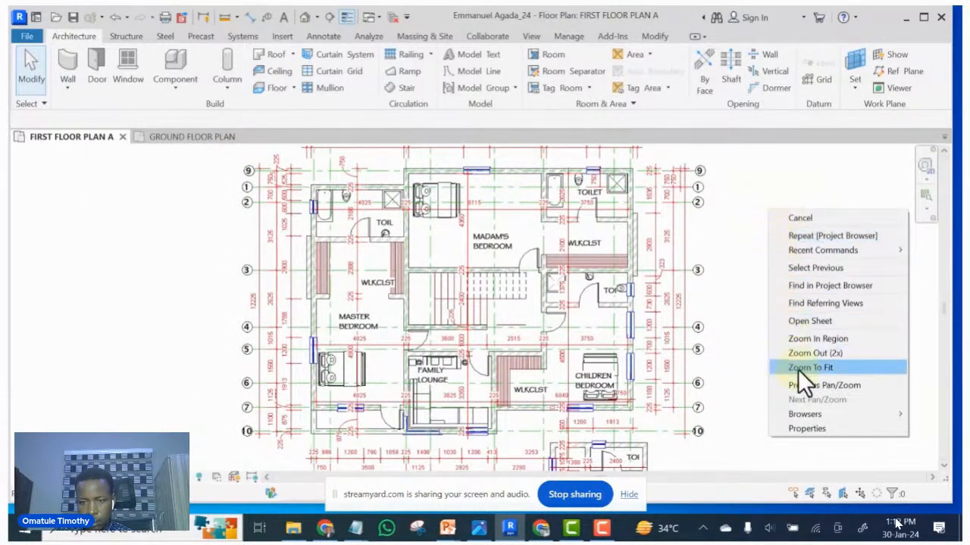
pyautogui.click(822, 431)
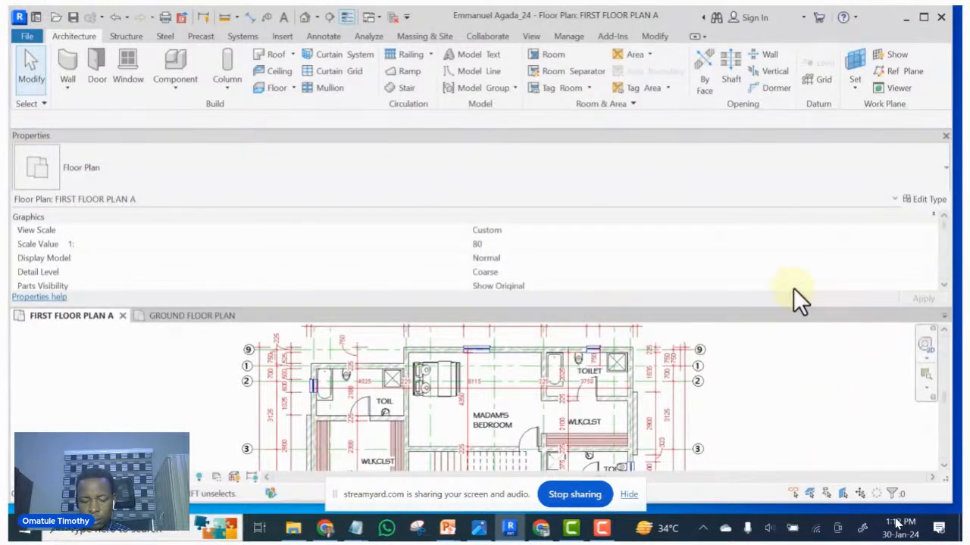
pyautogui.click(858, 134)
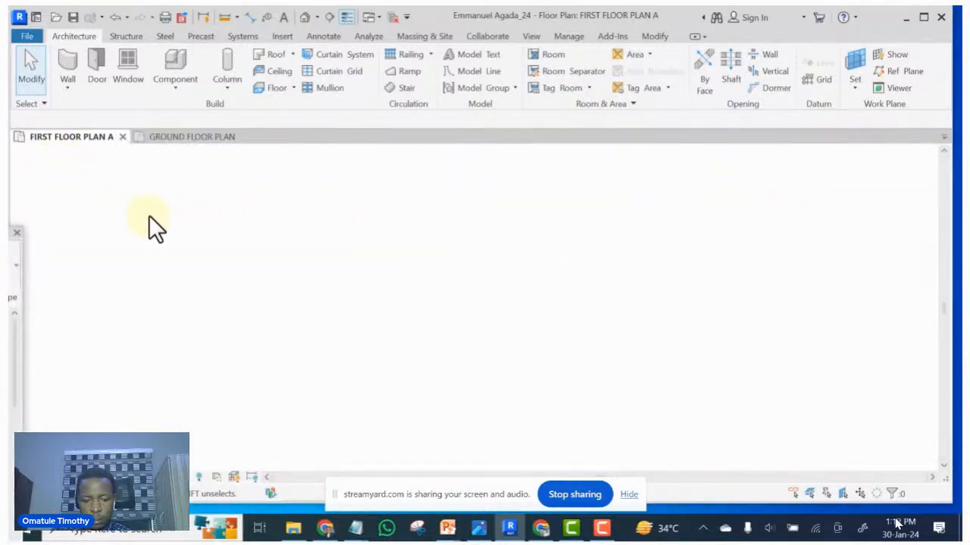
pyautogui.click(15, 233)
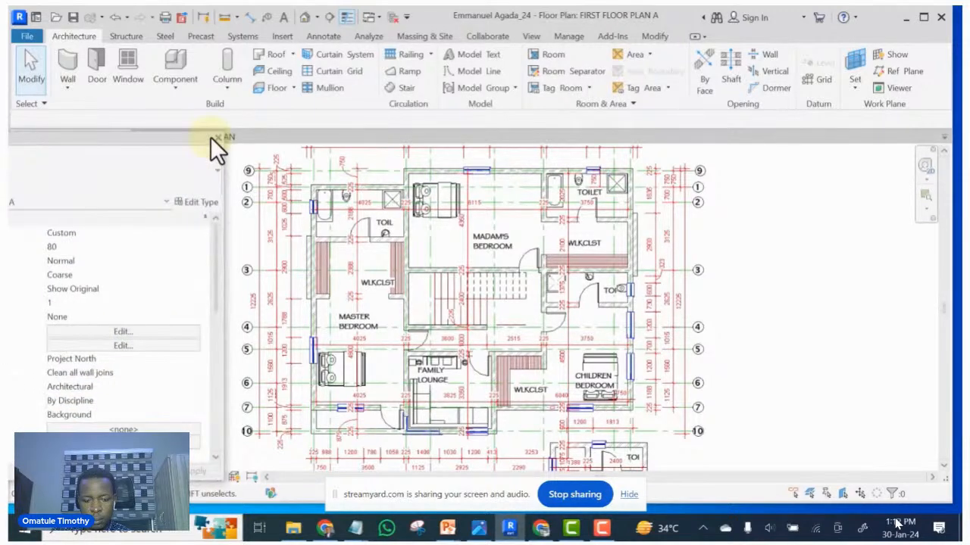
pyautogui.moveTo(104, 136); pyautogui.dragTo(228, 135)
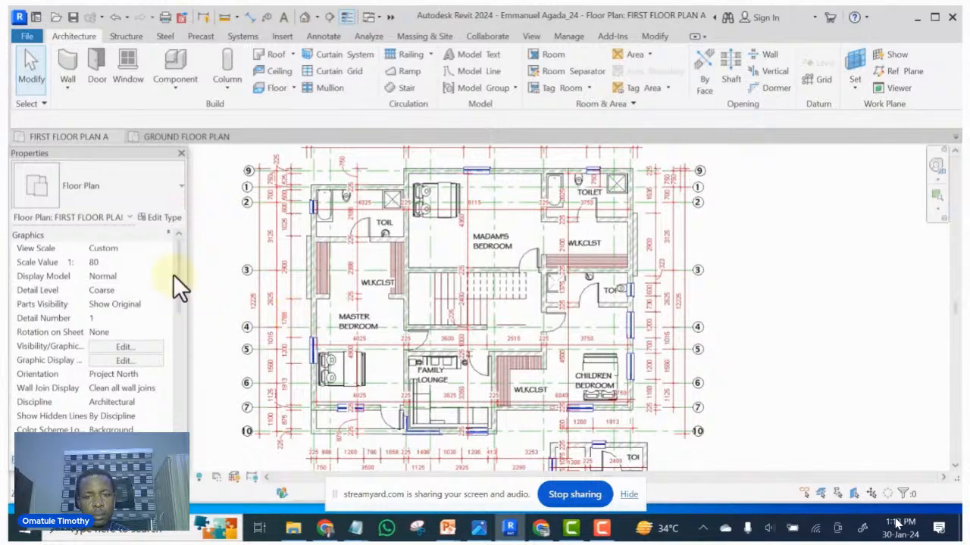
# - Reopen the Project Browser from the view's Browsers options and combine it with the Properties palette along the floor plan's left side
pyautogui.rightClick(727, 211)
pyautogui.moveTo(768, 416)
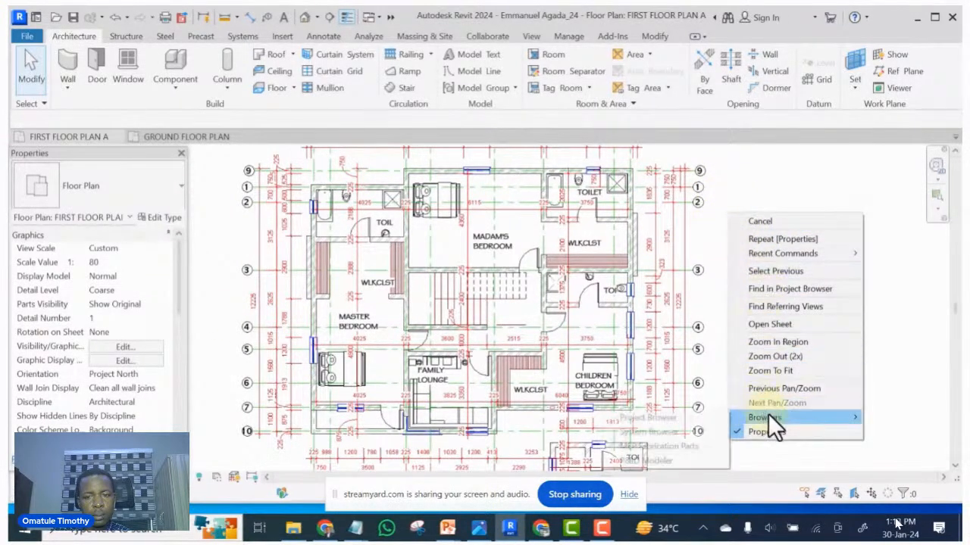
pyautogui.click(658, 418)
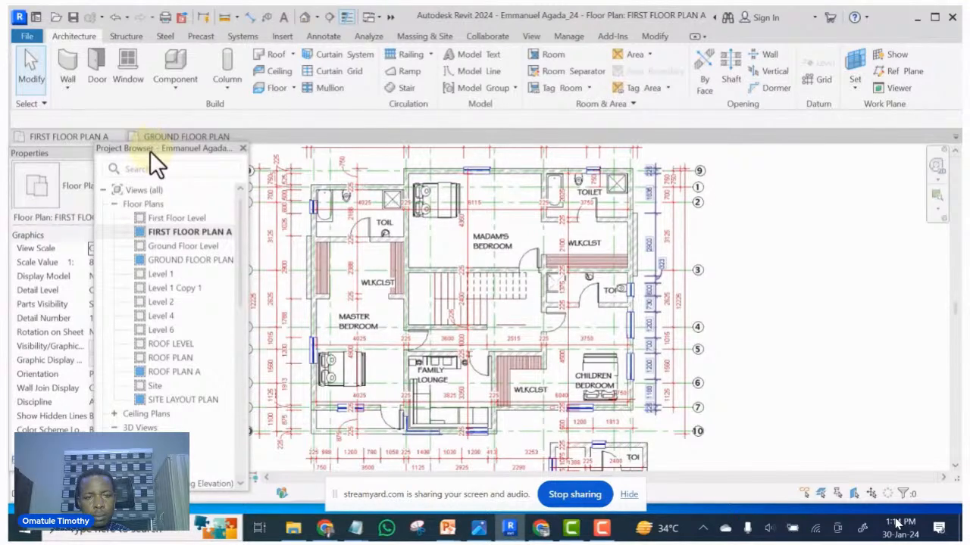
pyautogui.moveTo(150, 153); pyautogui.dragTo(161, 182)
pyautogui.moveTo(189, 242); pyautogui.dragTo(261, 246)
pyautogui.moveTo(165, 296); pyautogui.dragTo(73, 182)
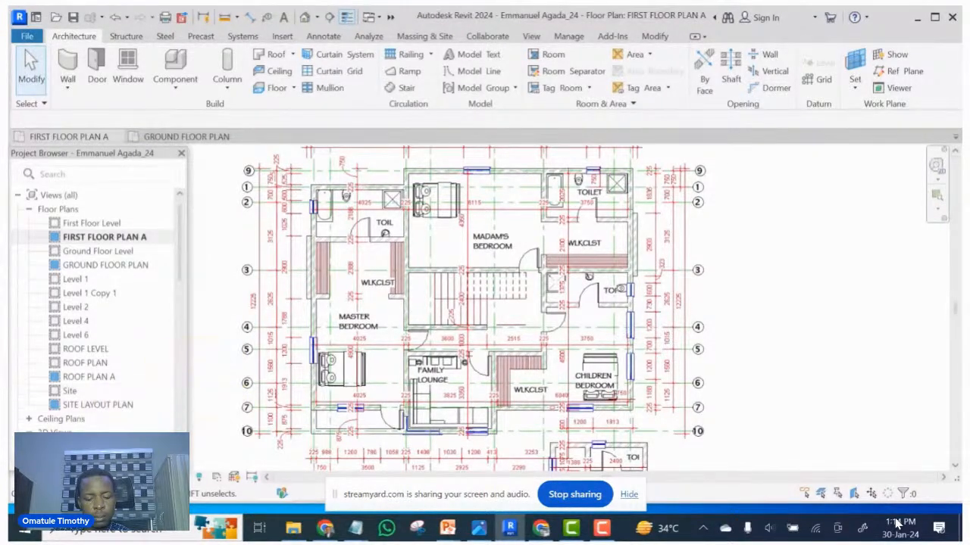
# - Bring back the Properties palette and float the Project Browser separately over the floor plan's right side in a narrower window
pyautogui.press('p')
pyautogui.press('p')
pyautogui.moveTo(137, 477); pyautogui.dragTo(811, 178)
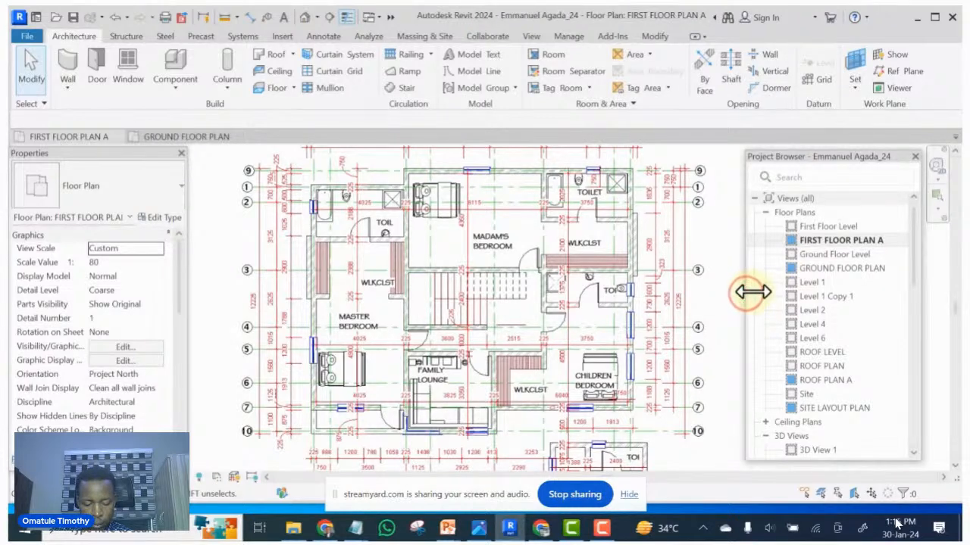
pyautogui.moveTo(752, 292); pyautogui.dragTo(755, 292)
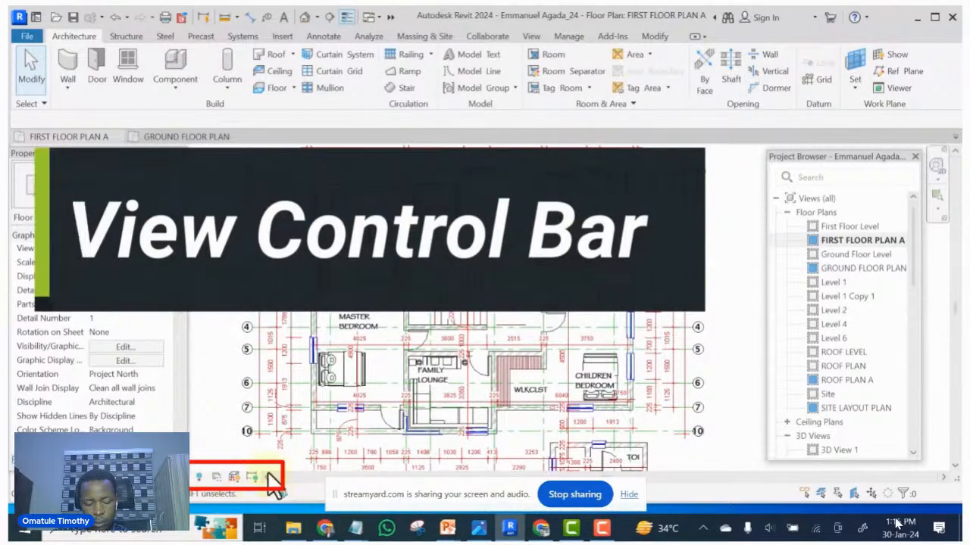
# - Open the default 3D view of the house and set its visual style to Hidden Line
pyautogui.click(303, 17)
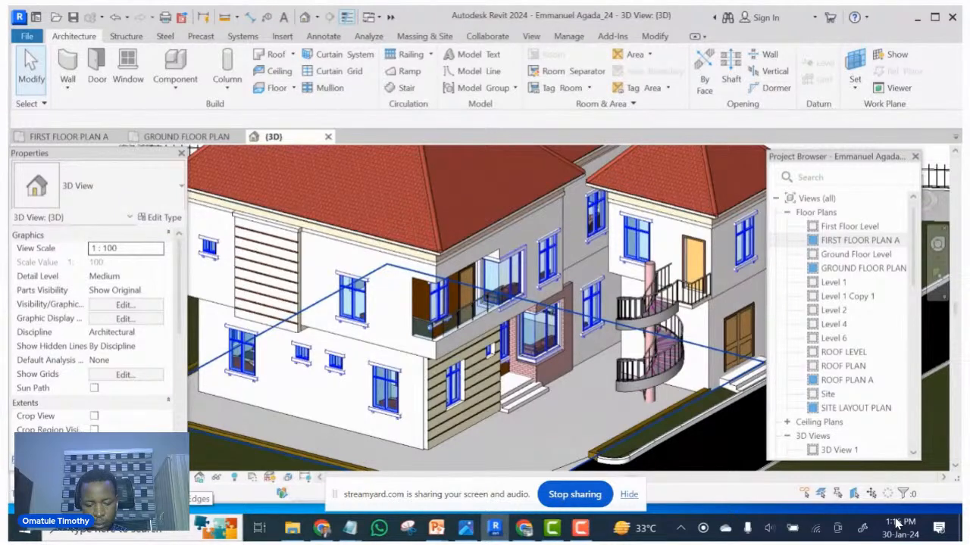
pyautogui.click(93, 477)
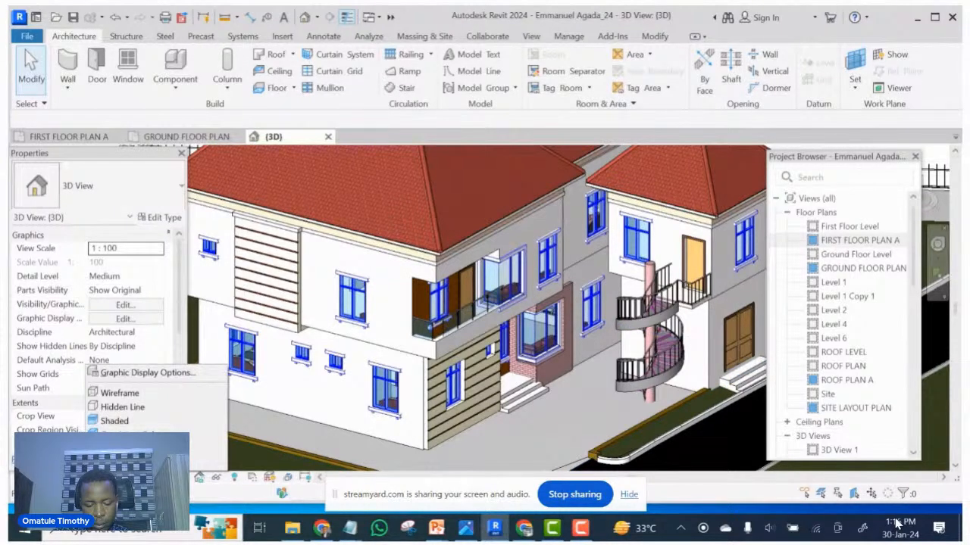
pyautogui.click(115, 409)
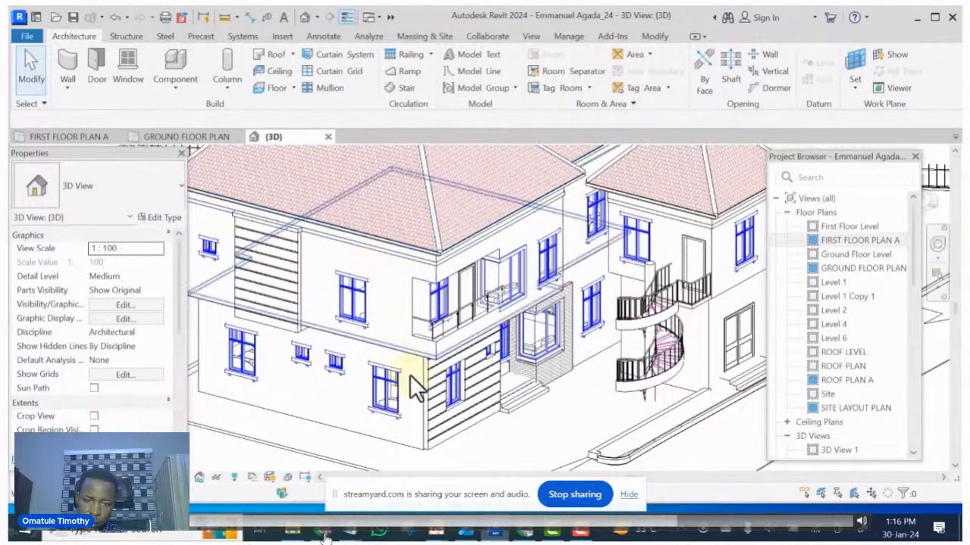
# - Show the 3D house view in the Wireframe visual style and switch it to Realistic
pyautogui.click(93, 477)
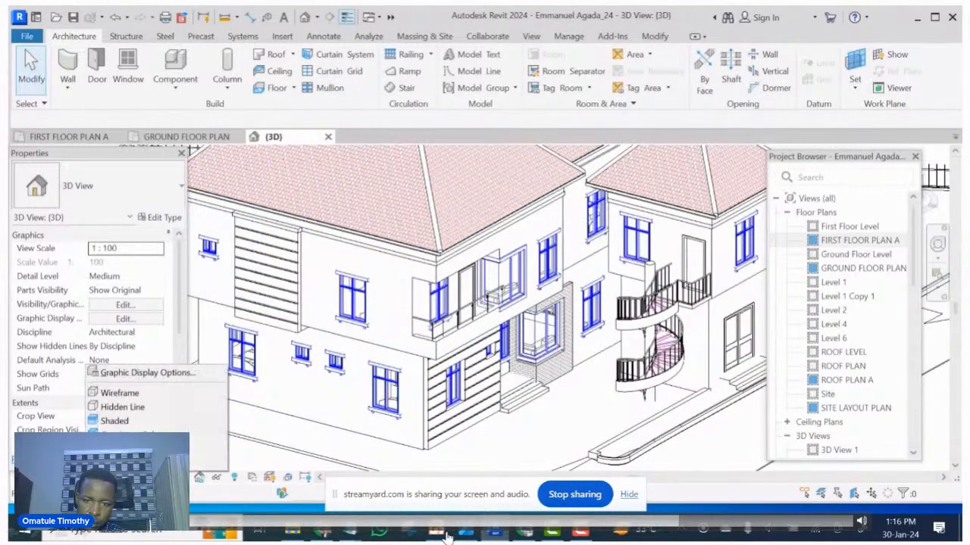
pyautogui.click(117, 391)
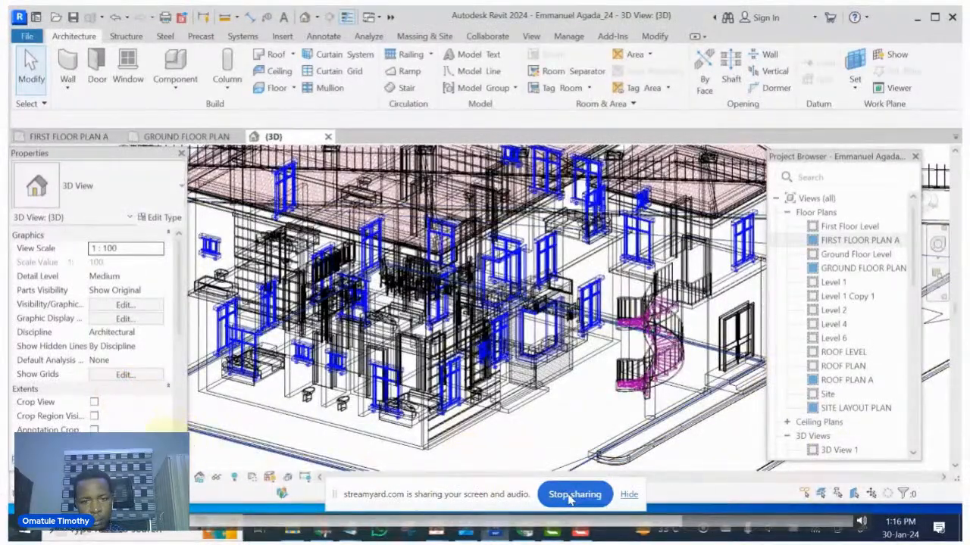
pyautogui.click(216, 477)
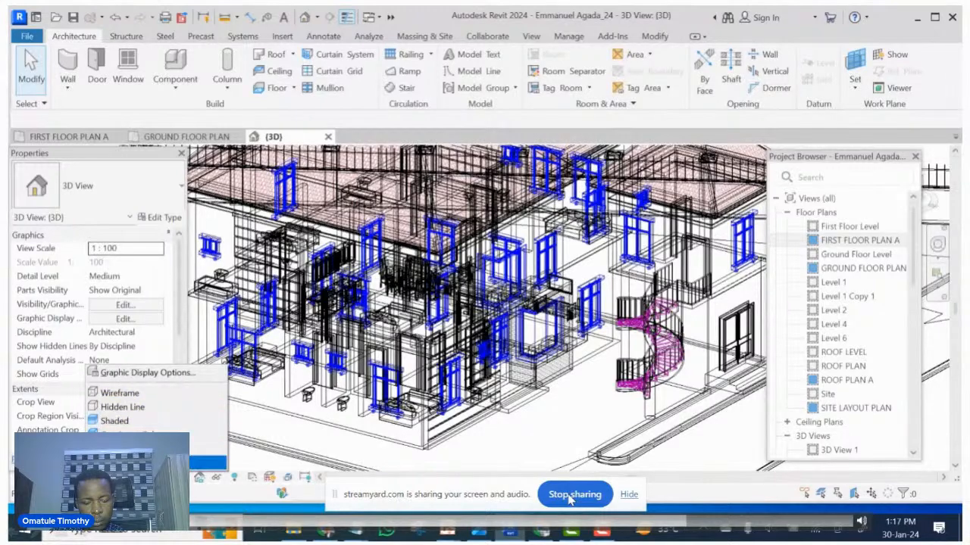
pyautogui.click(151, 463)
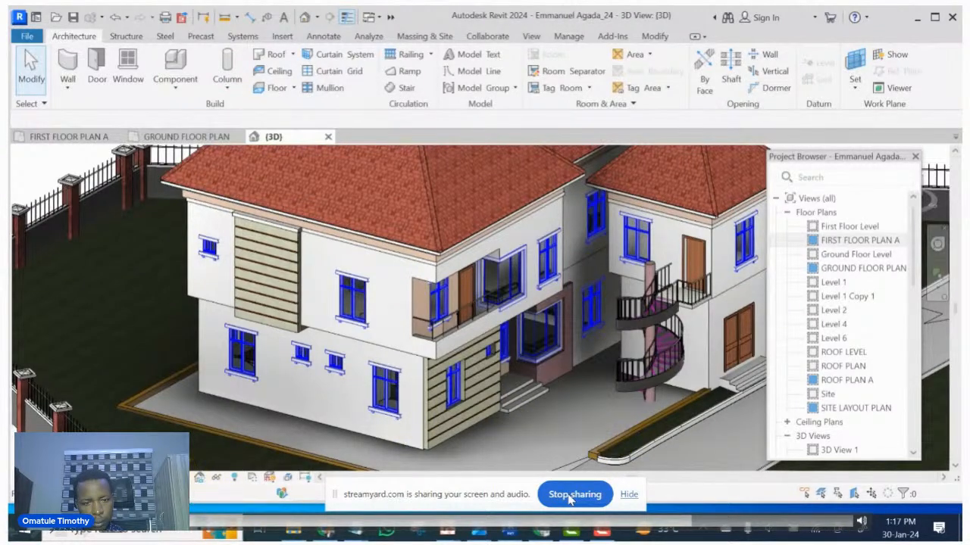
# - Set the 3D view's visual style back to Hidden Line and shift the floating Project Browser slightly toward the house
pyautogui.click(94, 477)
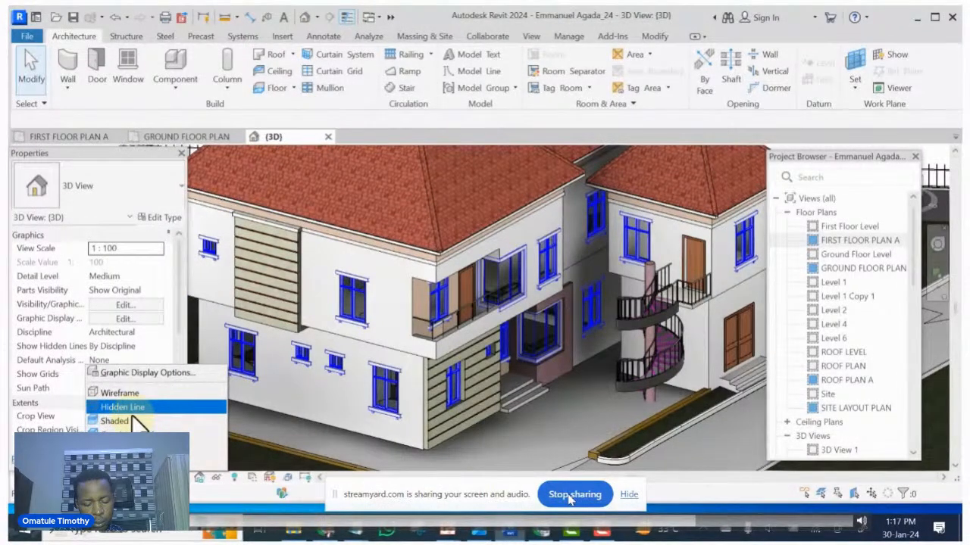
pyautogui.click(132, 409)
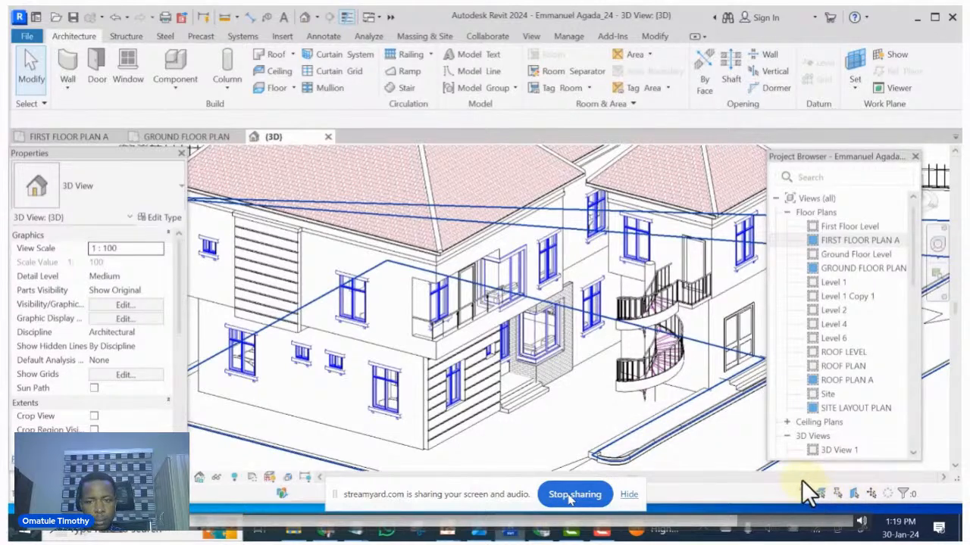
pyautogui.moveTo(866, 155); pyautogui.dragTo(833, 158)
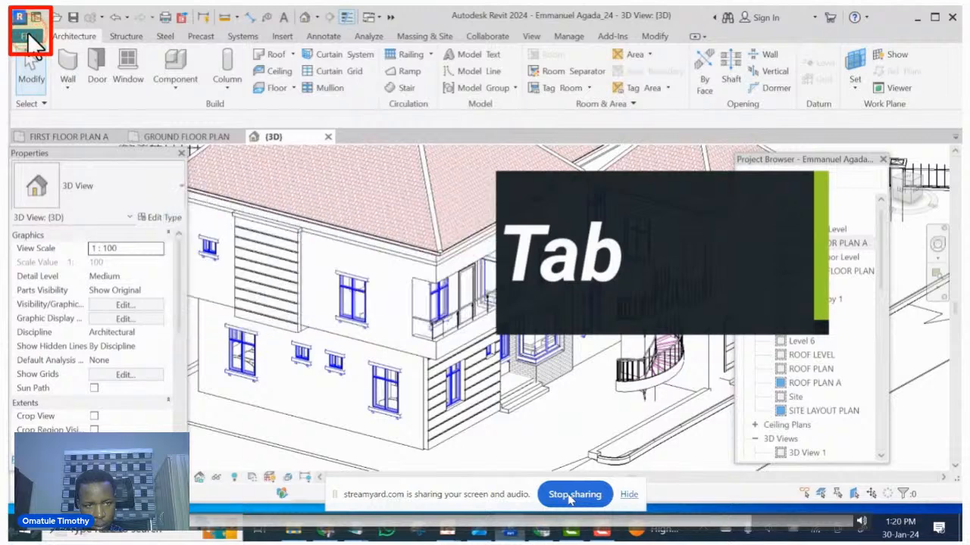
# - Review the file commands such as New, Open, Save As, Export and Print, and close the list
pyautogui.click(30, 41)
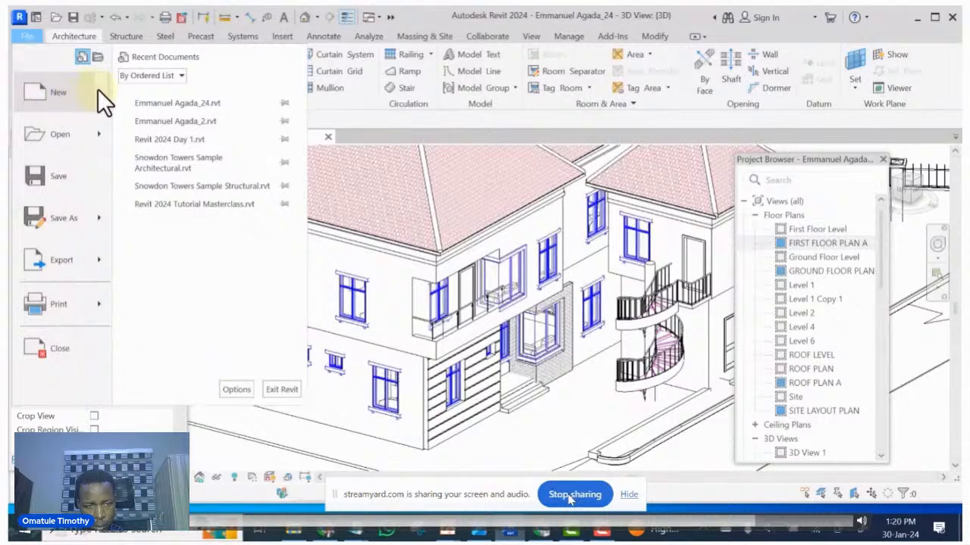
pyautogui.moveTo(99, 88)
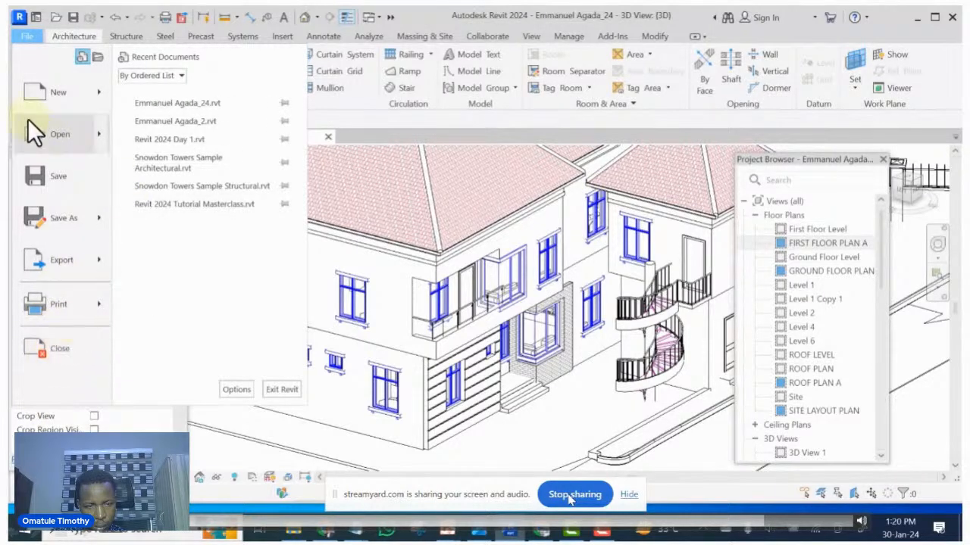
pyautogui.click(33, 20)
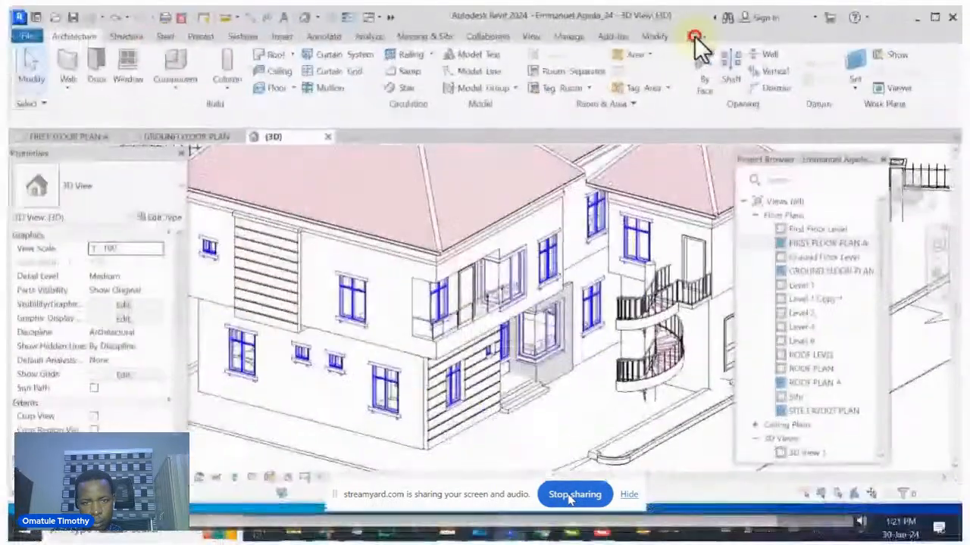
# - Collapse the ribbon to panel buttons and change its display to Minimize to Tabs
pyautogui.click(693, 37)
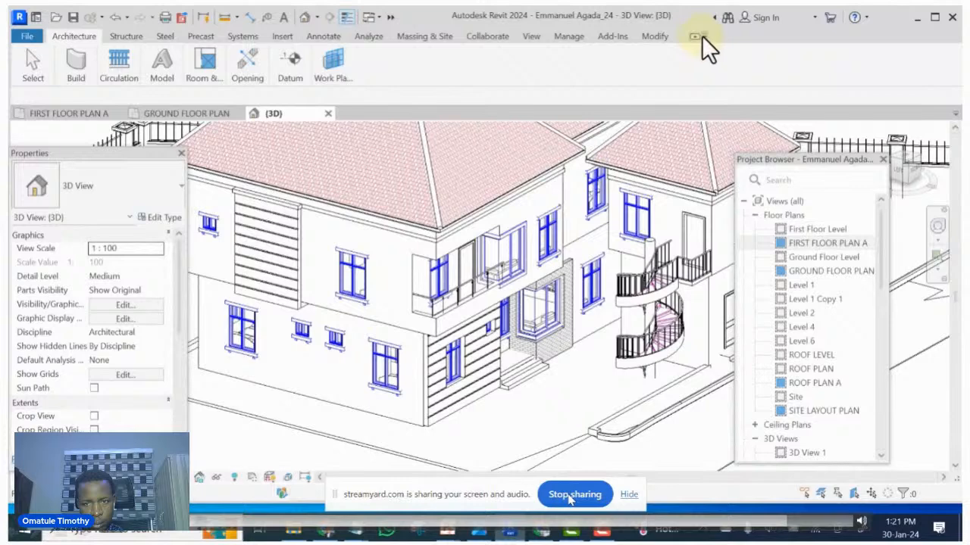
pyautogui.click(702, 37)
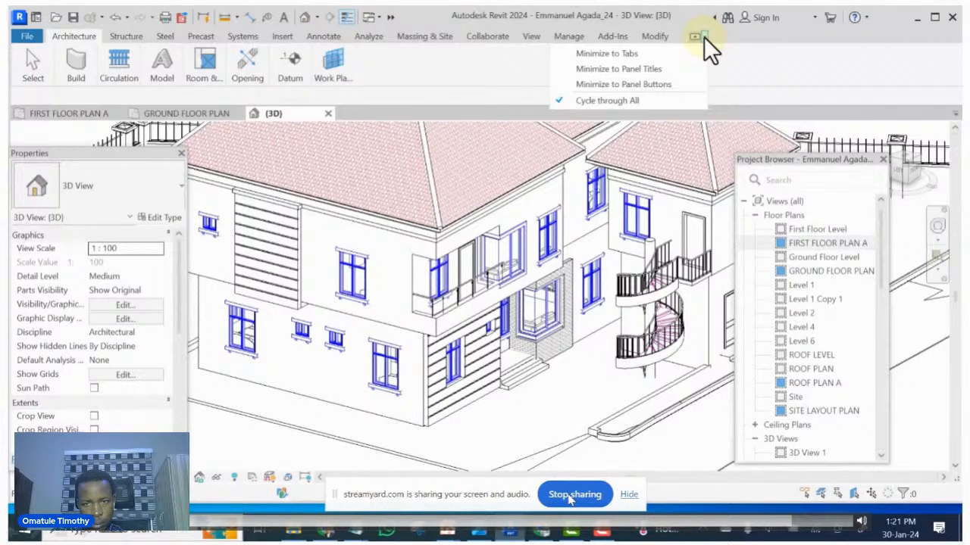
pyautogui.click(624, 52)
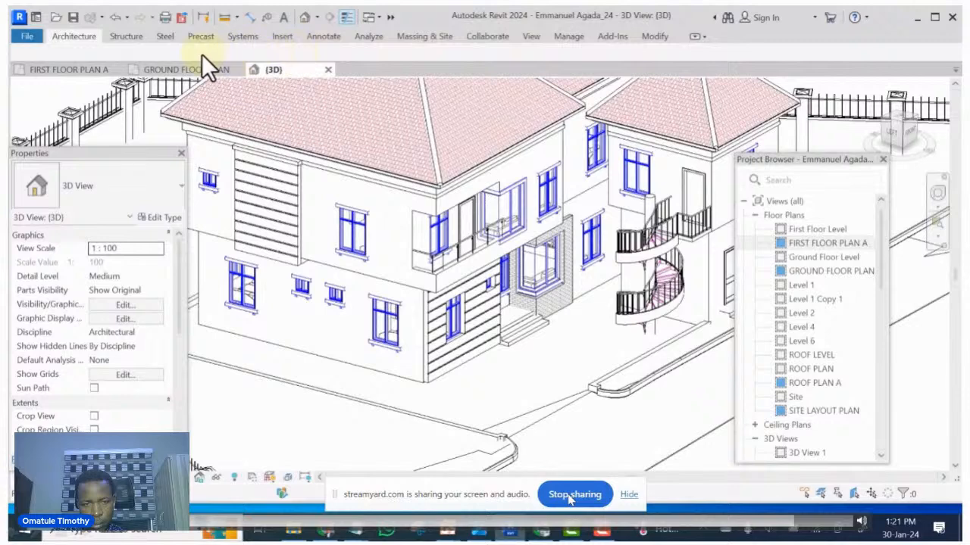
# - Change the ribbon's display mode to Minimize to Panel Titles
pyautogui.click(703, 35)
pyautogui.click(703, 37)
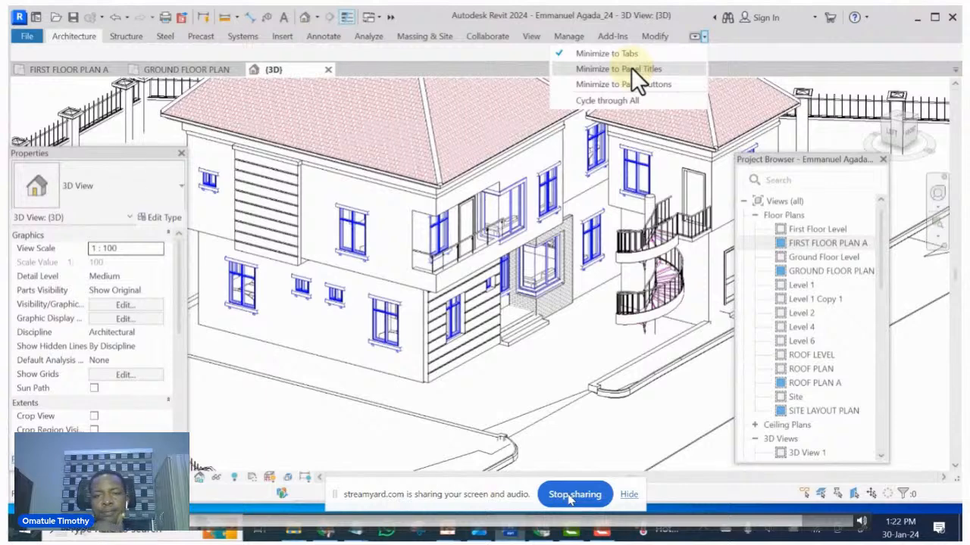
pyautogui.click(631, 67)
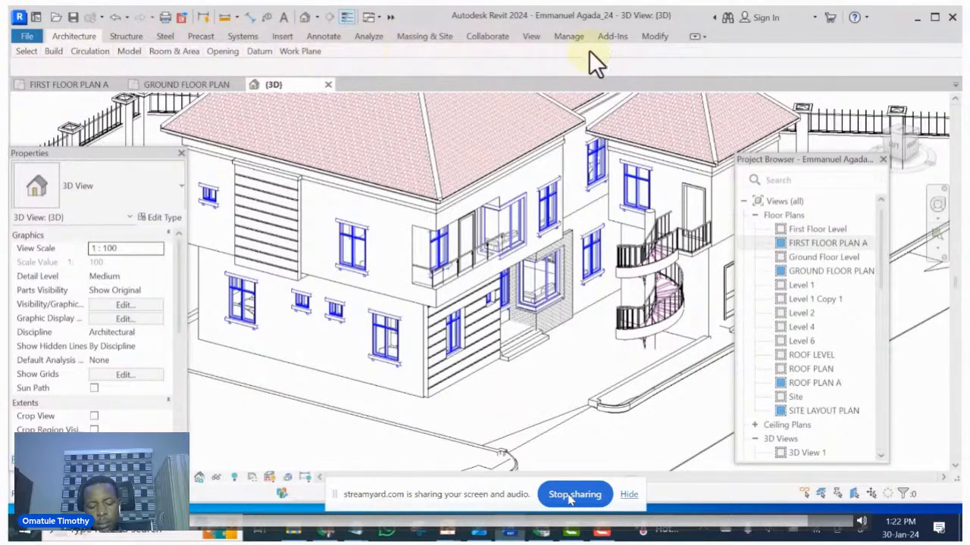
# - Toggle the ribbon repeatedly between its full display and panel titles, ending with the full display
pyautogui.click(695, 36)
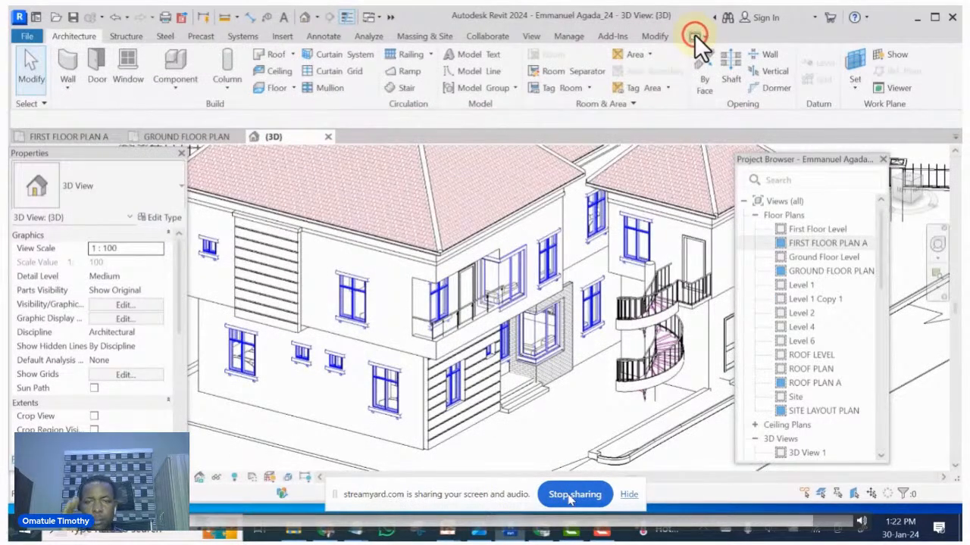
pyautogui.click(695, 35)
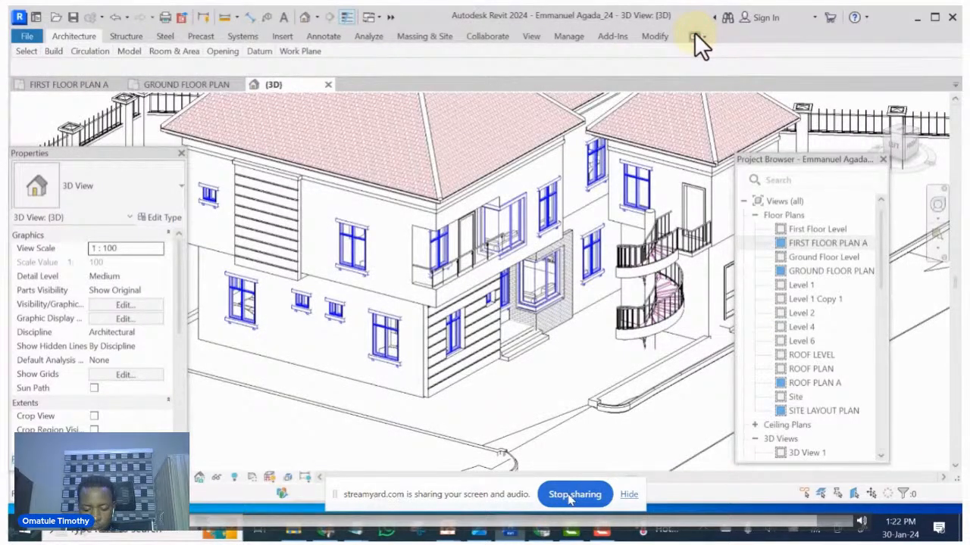
pyautogui.click(695, 35)
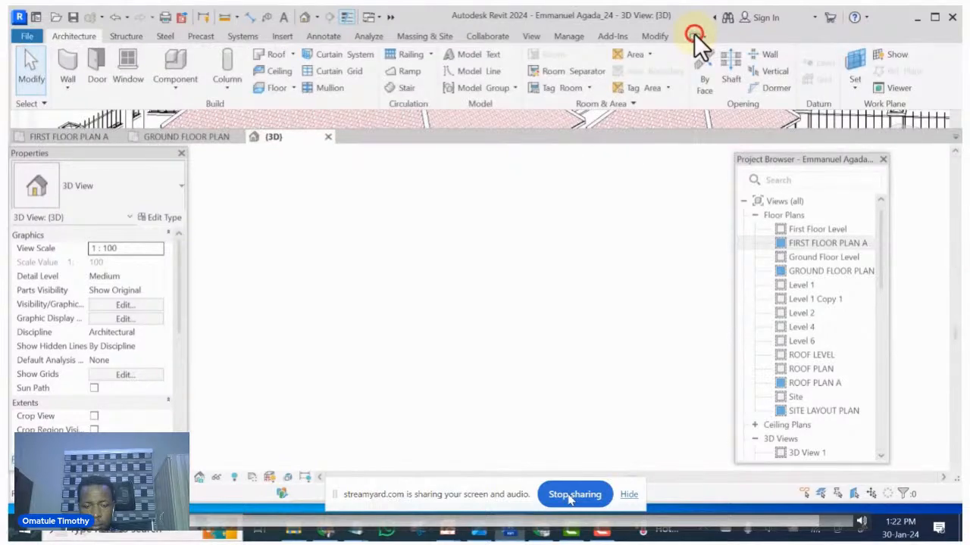
pyautogui.click(694, 35)
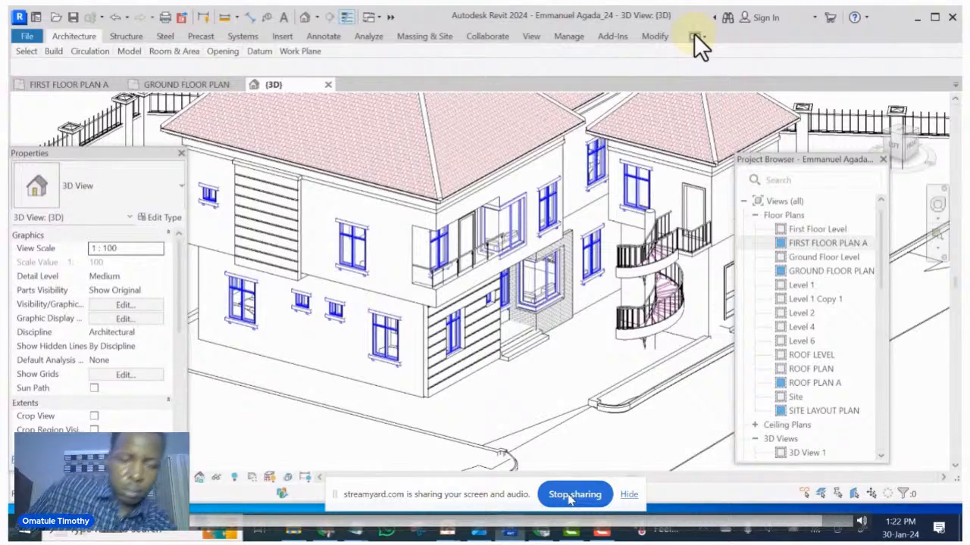
pyautogui.click(694, 35)
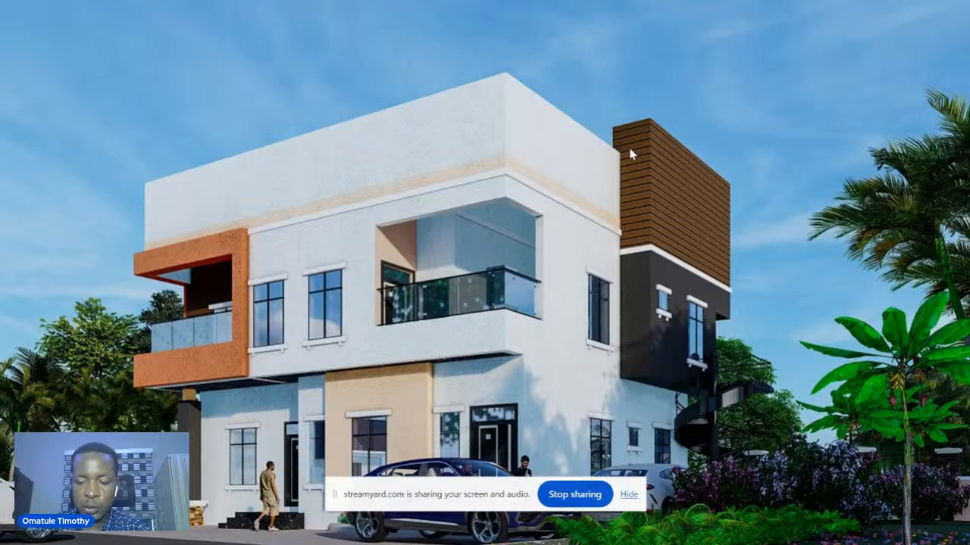
pyautogui.scroll(-5, 630, 153)
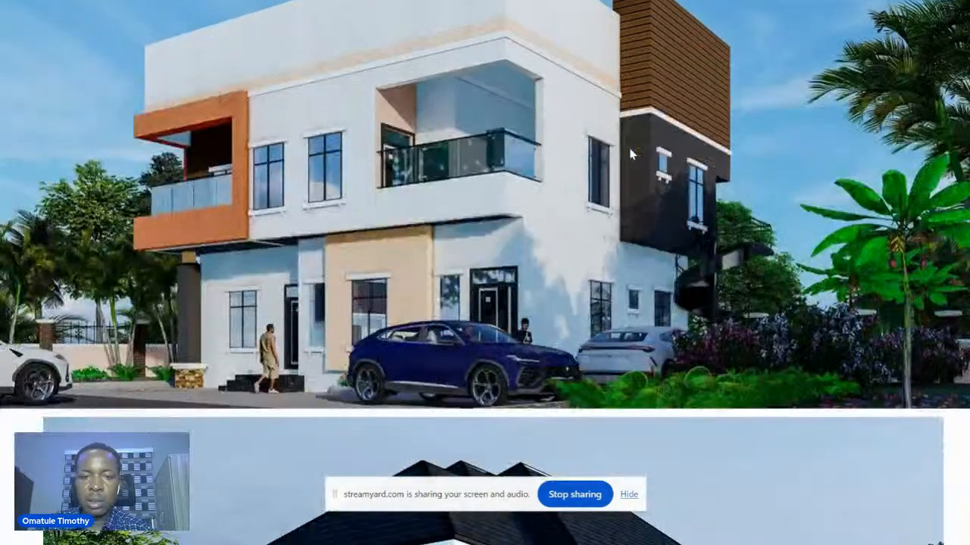
pyautogui.scroll(-3, 630, 154)
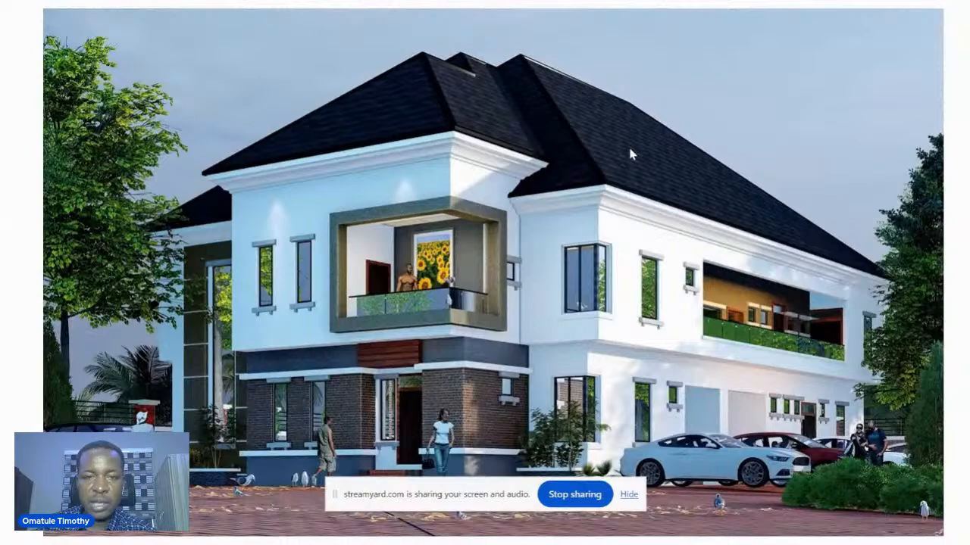
pyautogui.scroll(-5, 631, 154)
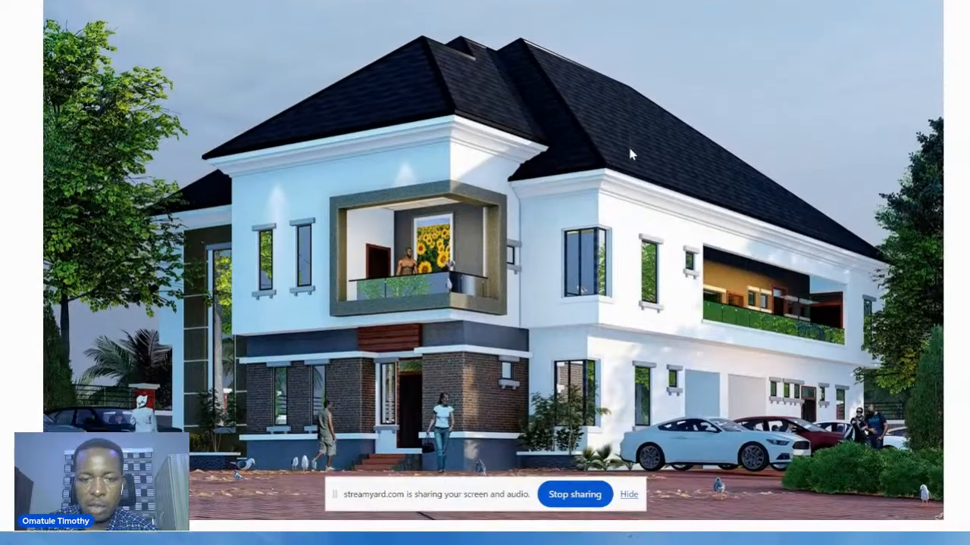
pyautogui.scroll(-3, 629, 154)
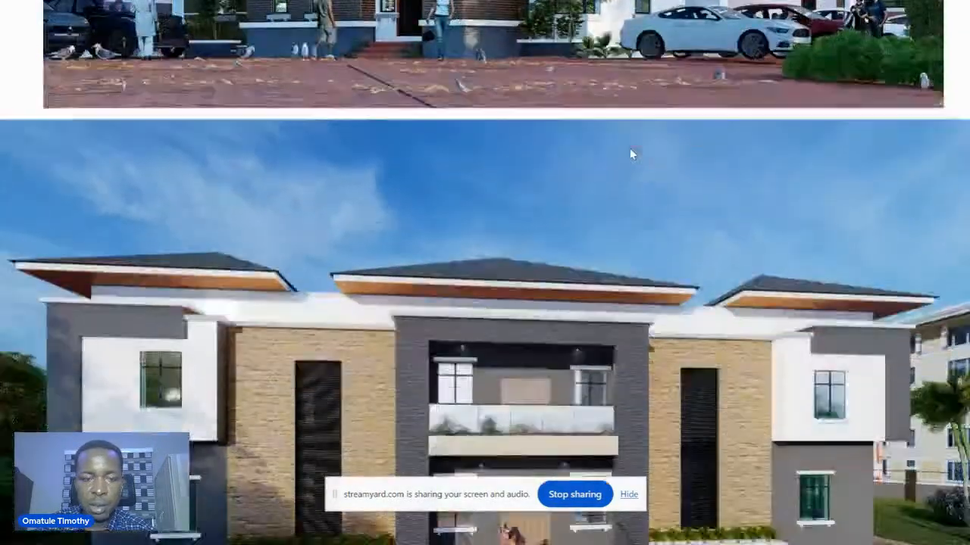
pyautogui.scroll(-5, 630, 154)
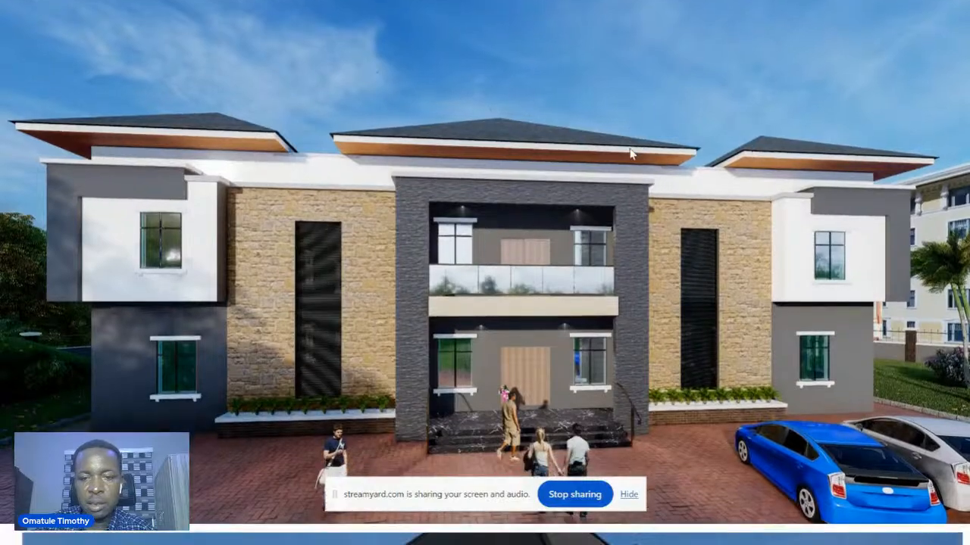
pyautogui.scroll(-13, 630, 154)
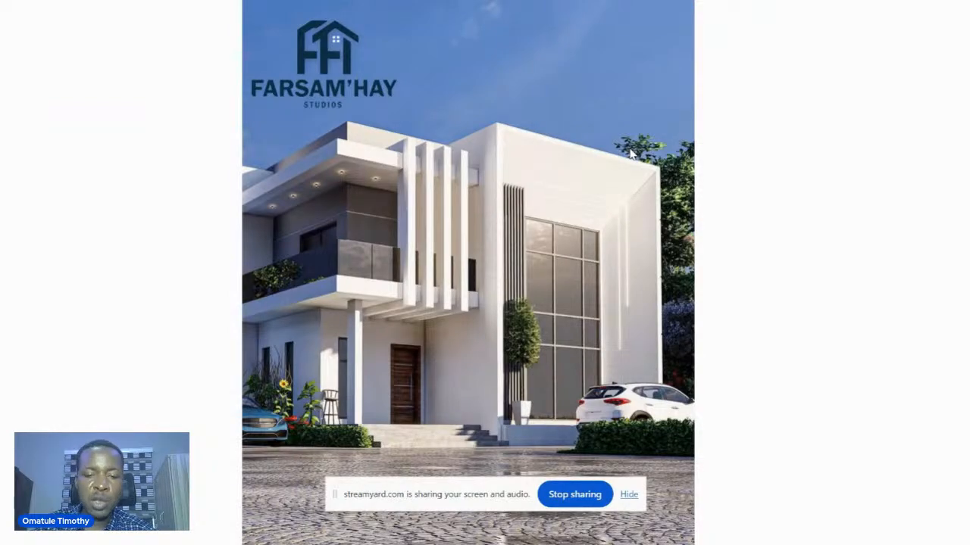
pyautogui.scroll(-9, 629, 154)
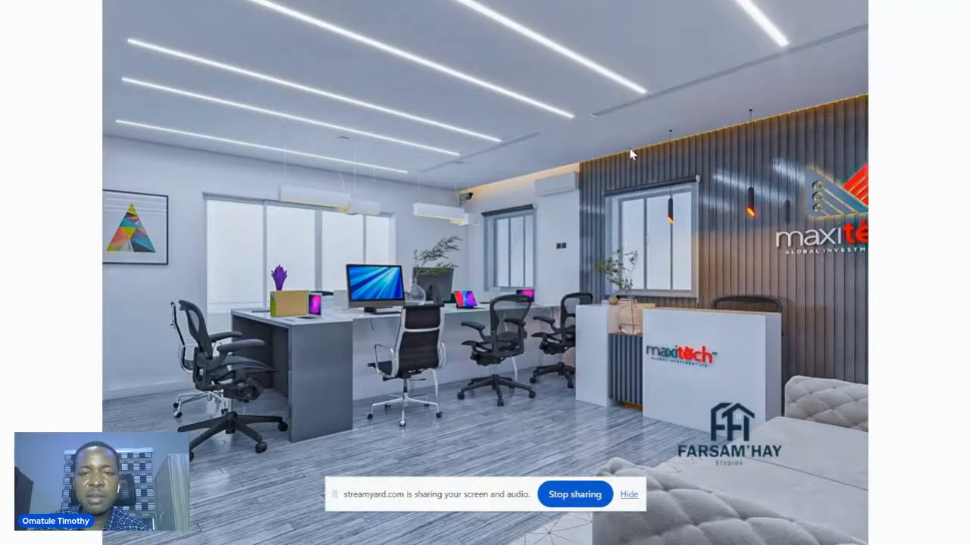
pyautogui.scroll(-7, 630, 154)
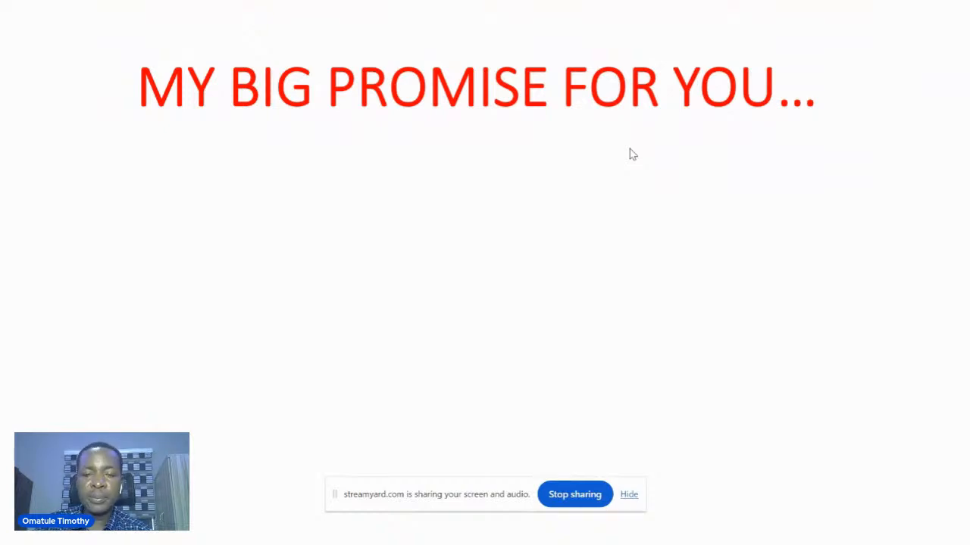
pyautogui.click(630, 149)
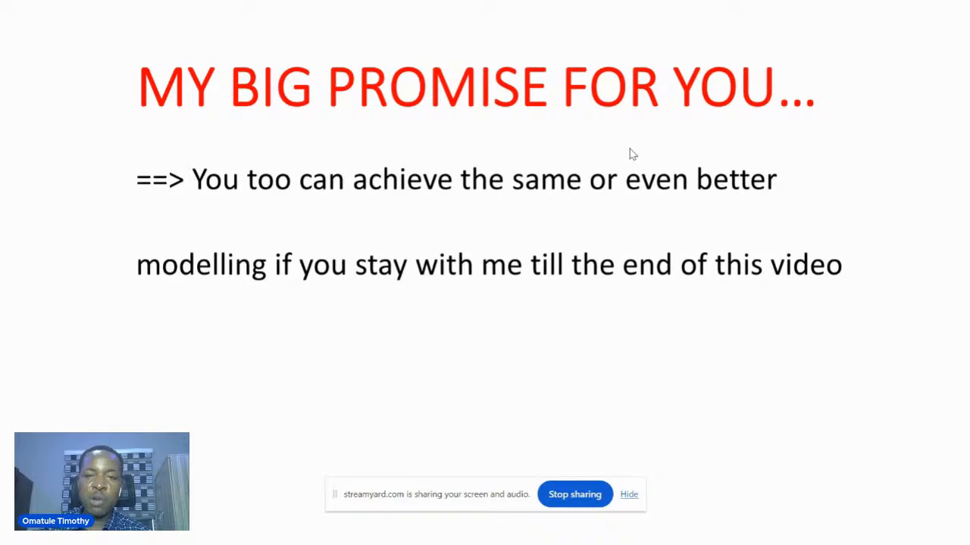
pyautogui.press('Right')
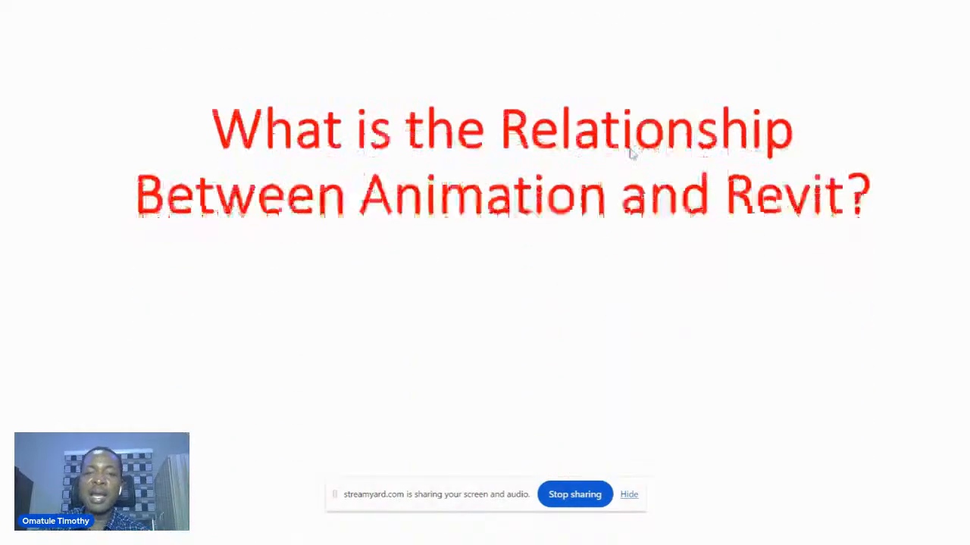